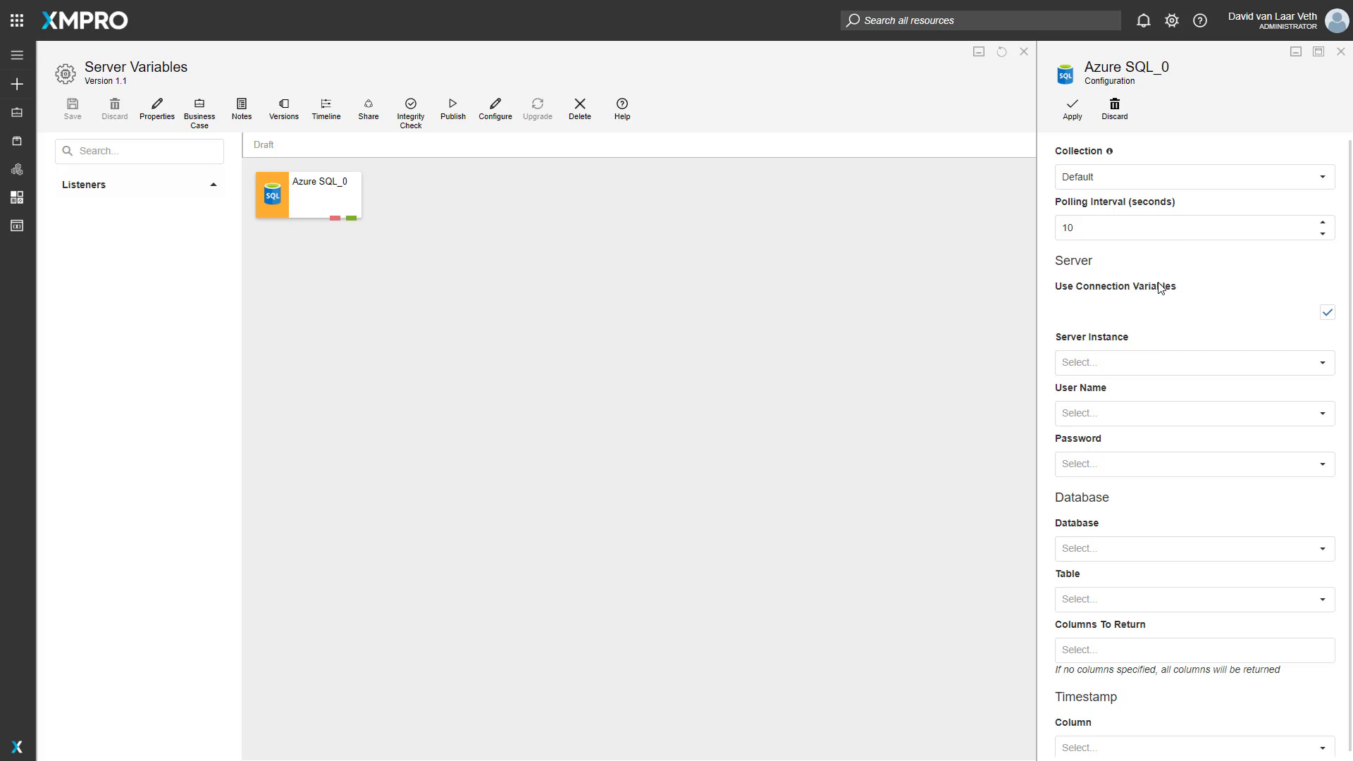
- Turn off connection variables for Azure SQL_0 and enter server instance tcp:ae89b1ozx2.database.windows.net and user name user
{"action": "left_click", "coordinate": [1323, 364]}
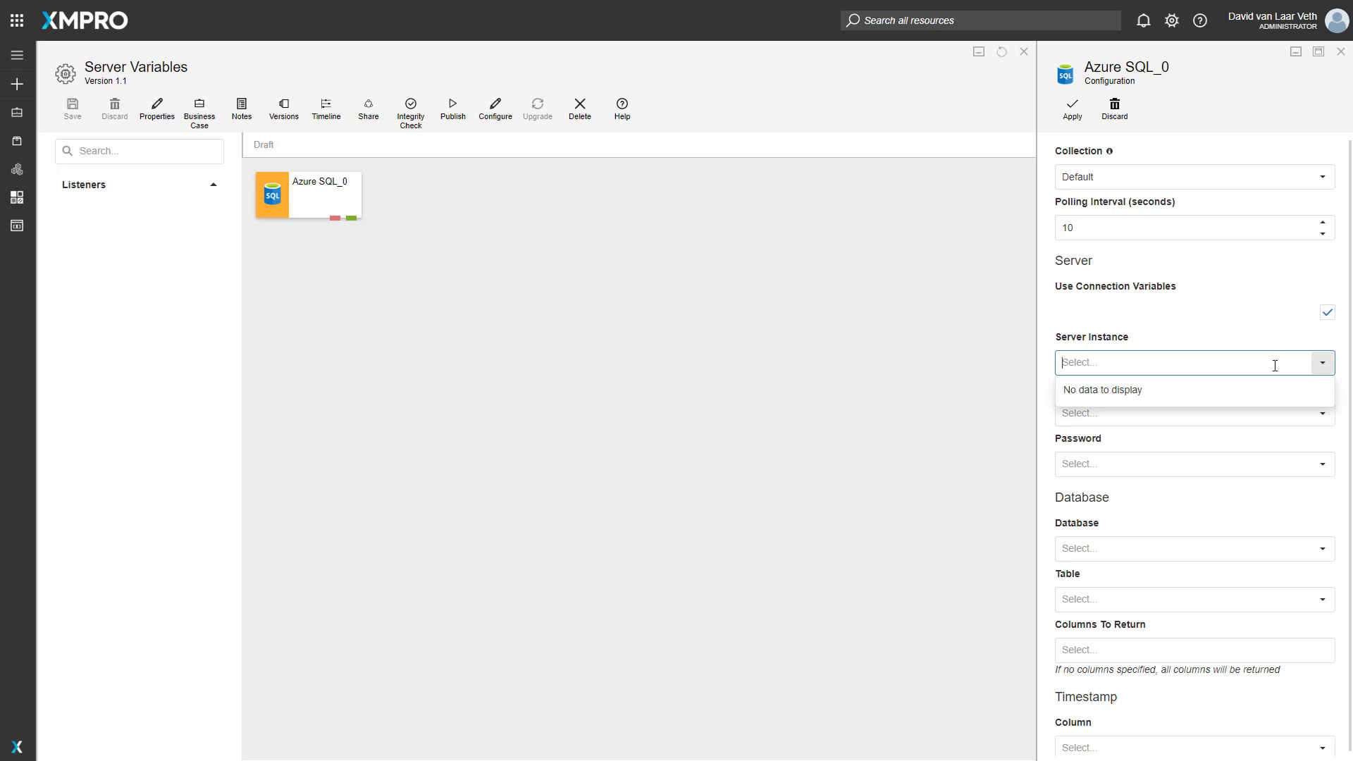
{"action": "left_click", "coordinate": [1193, 324]}
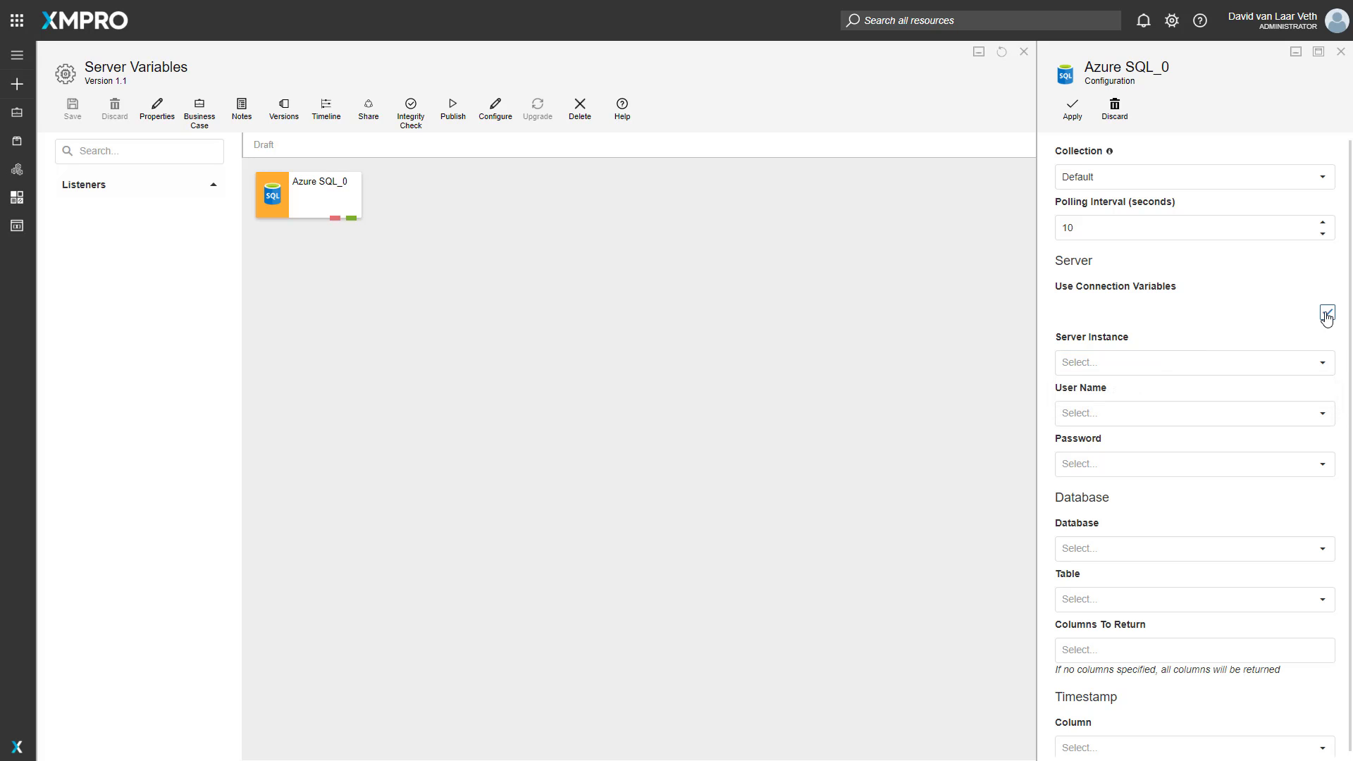
{"action": "left_click", "coordinate": [1326, 313]}
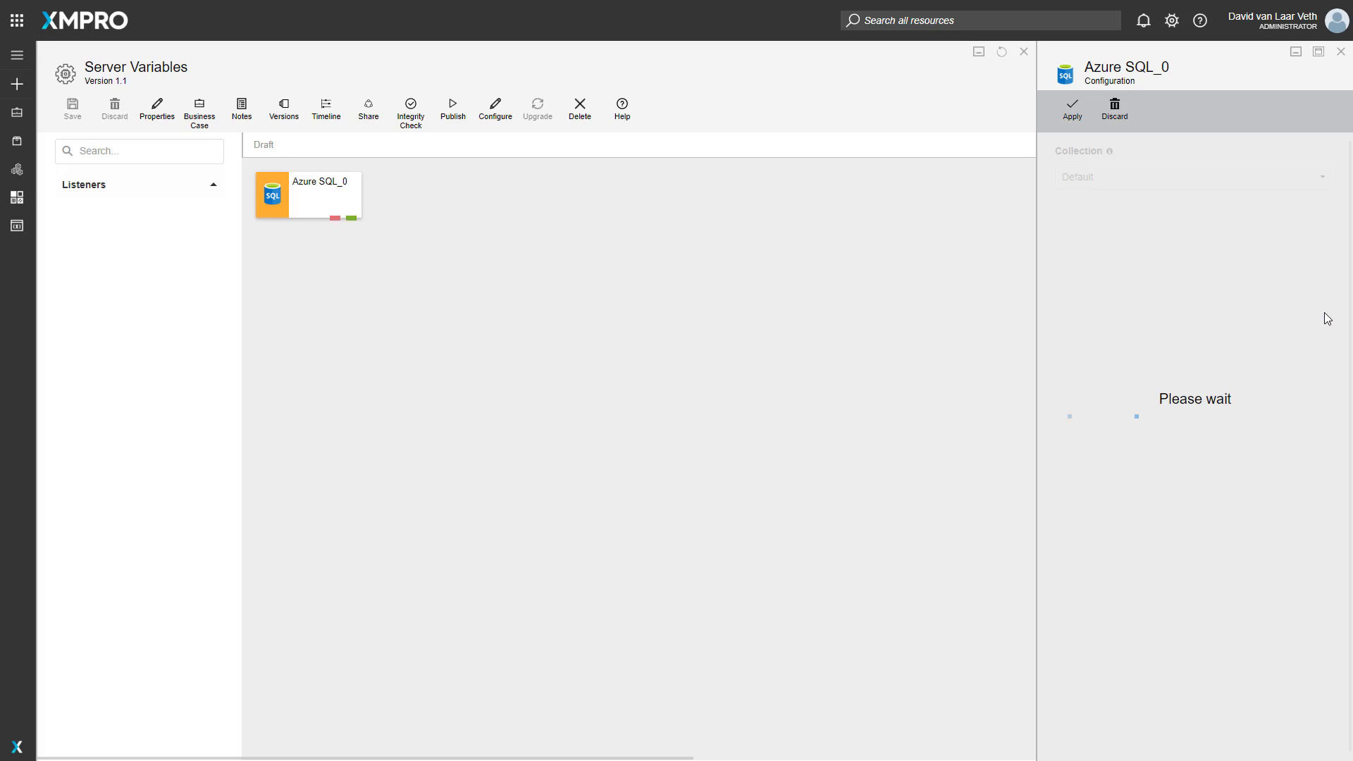
{"action": "left_click", "coordinate": [1093, 361]}
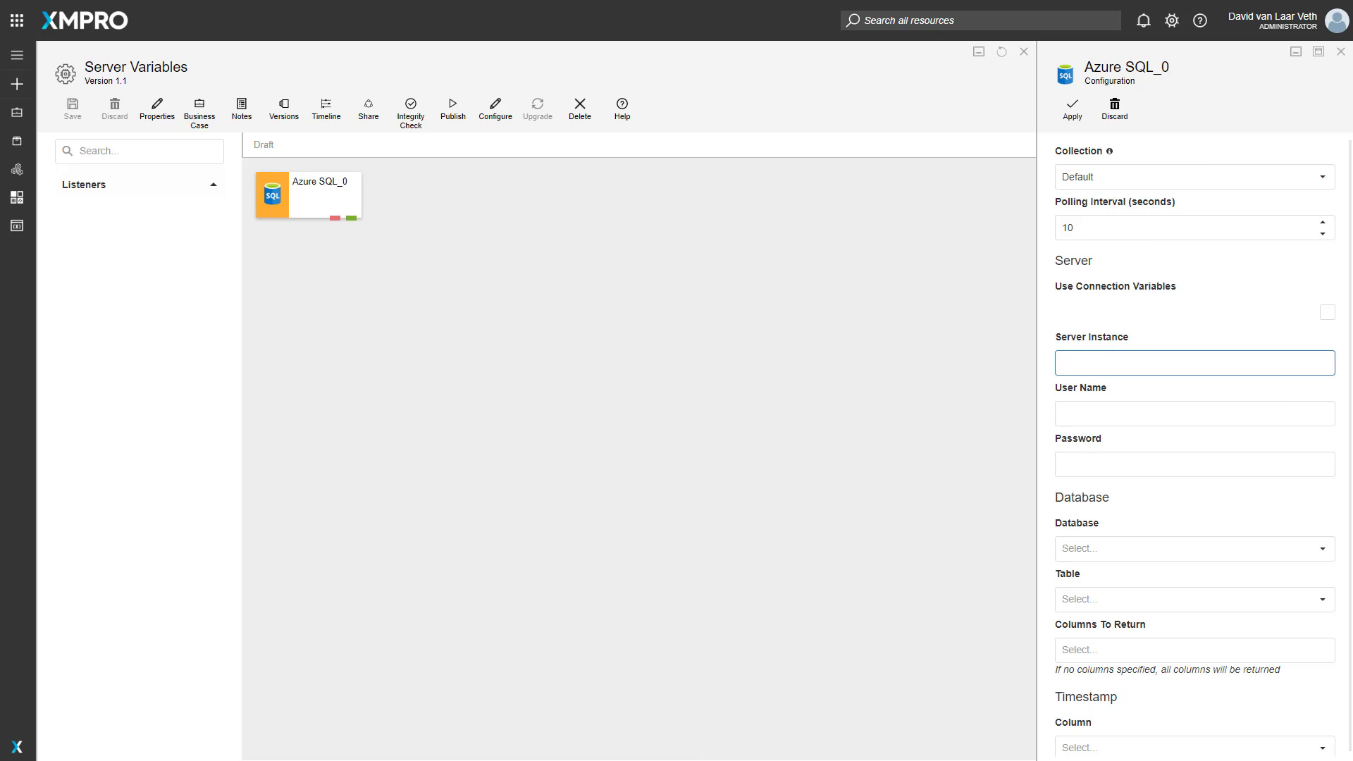
{"action": "left_click", "coordinate": [1086, 371]}
{"action": "type", "text": "tcp:ae89b1ozx2.database.windows.net"}
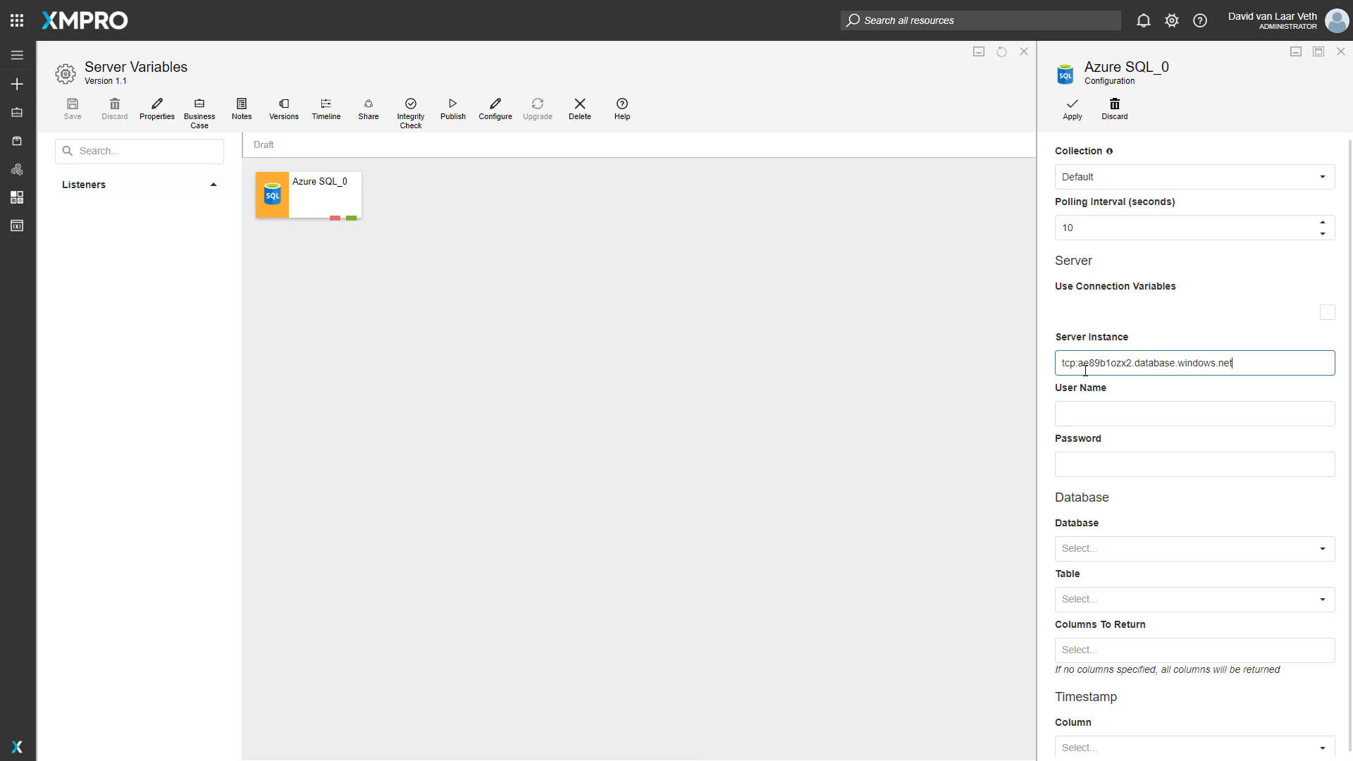
{"action": "left_click", "coordinate": [1106, 416]}
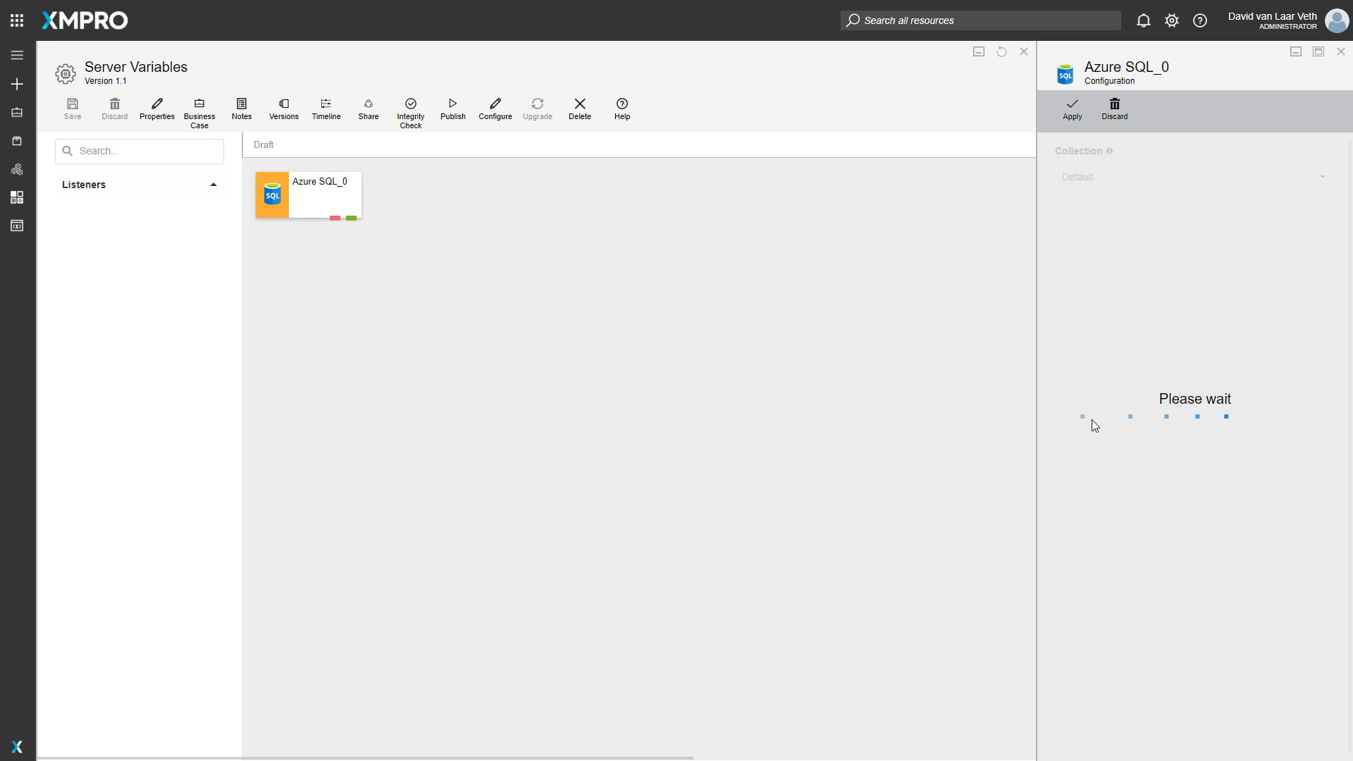
{"action": "left_click", "coordinate": [1120, 417]}
{"action": "type", "text": "user"}
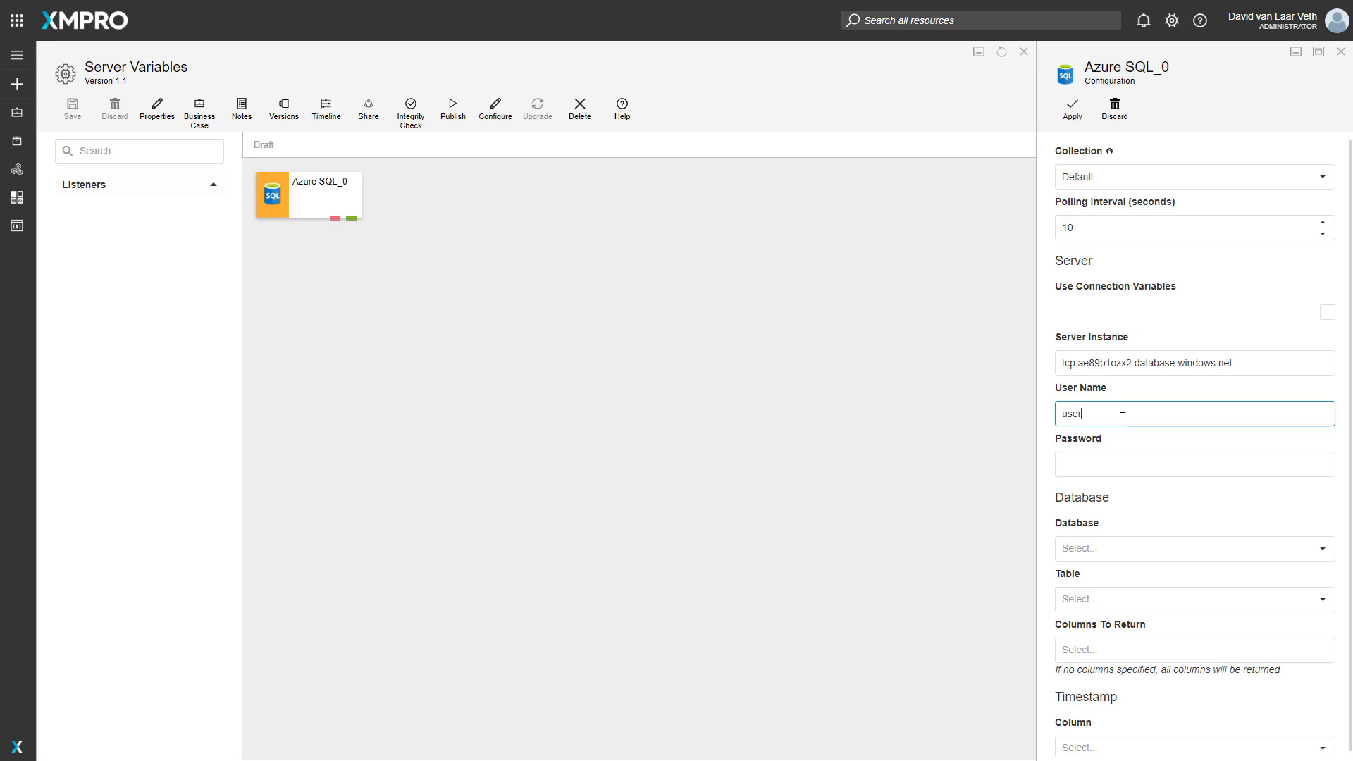
{"action": "left_click", "coordinate": [1085, 467]}
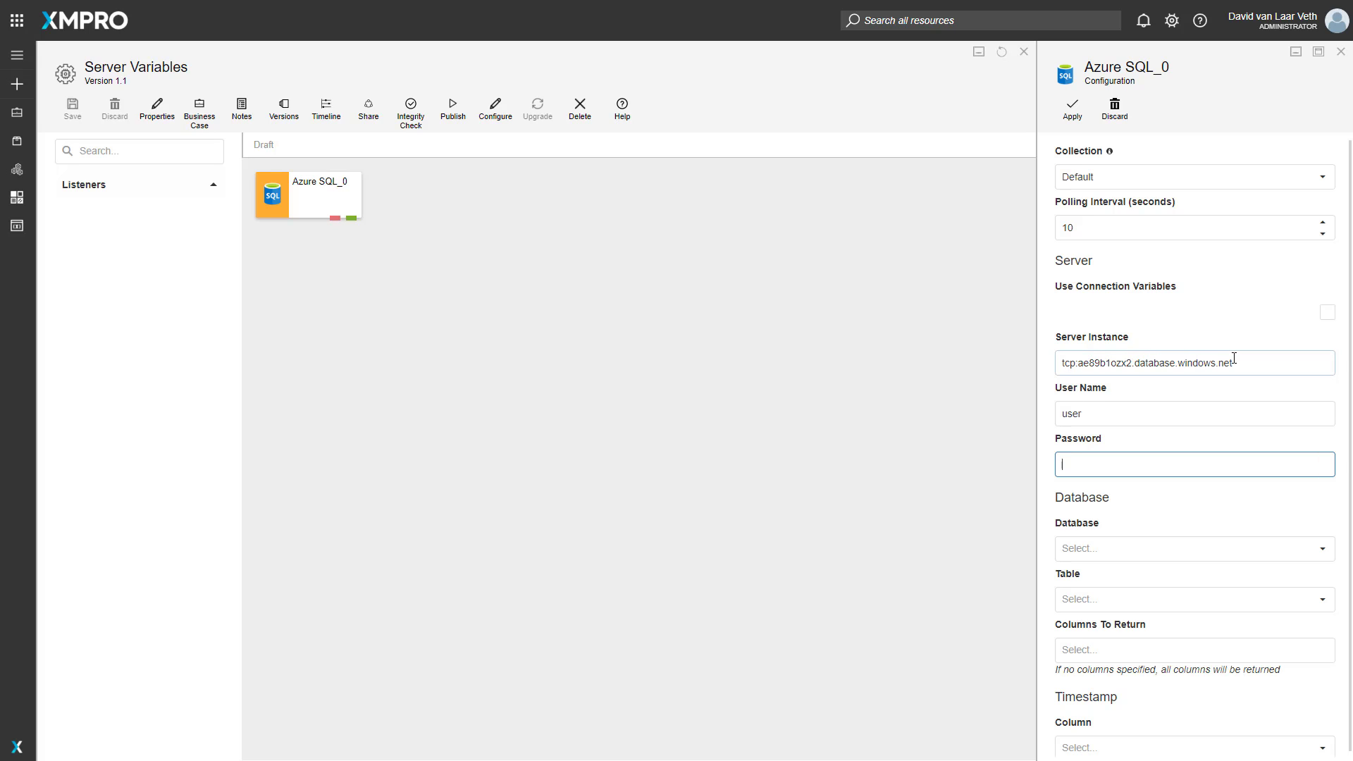
- Create and save a variable named My SQL Connection in the Default category with the value tcp:ae89b1ozx2.database.windows.net
{"action": "left_click", "coordinate": [15, 234]}
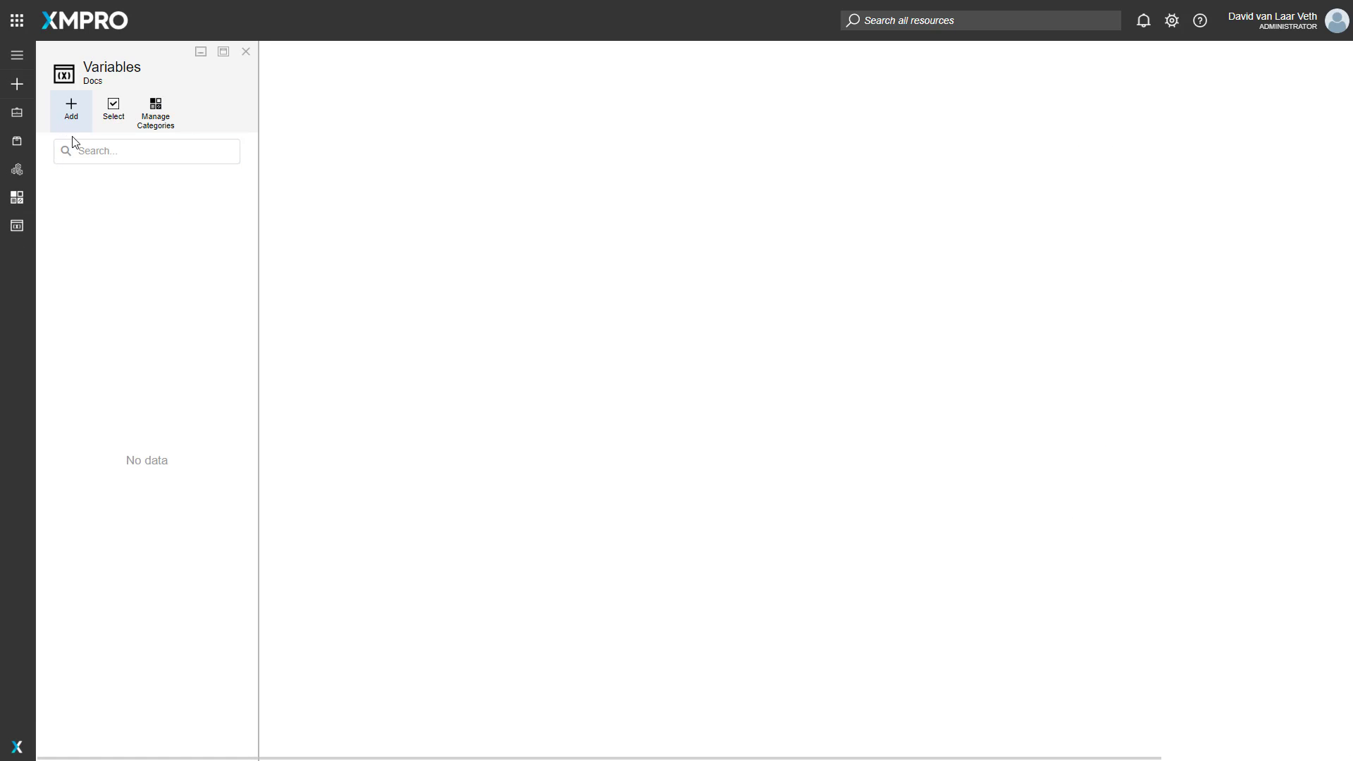
{"action": "left_click", "coordinate": [72, 109]}
{"action": "left_click", "coordinate": [313, 178]}
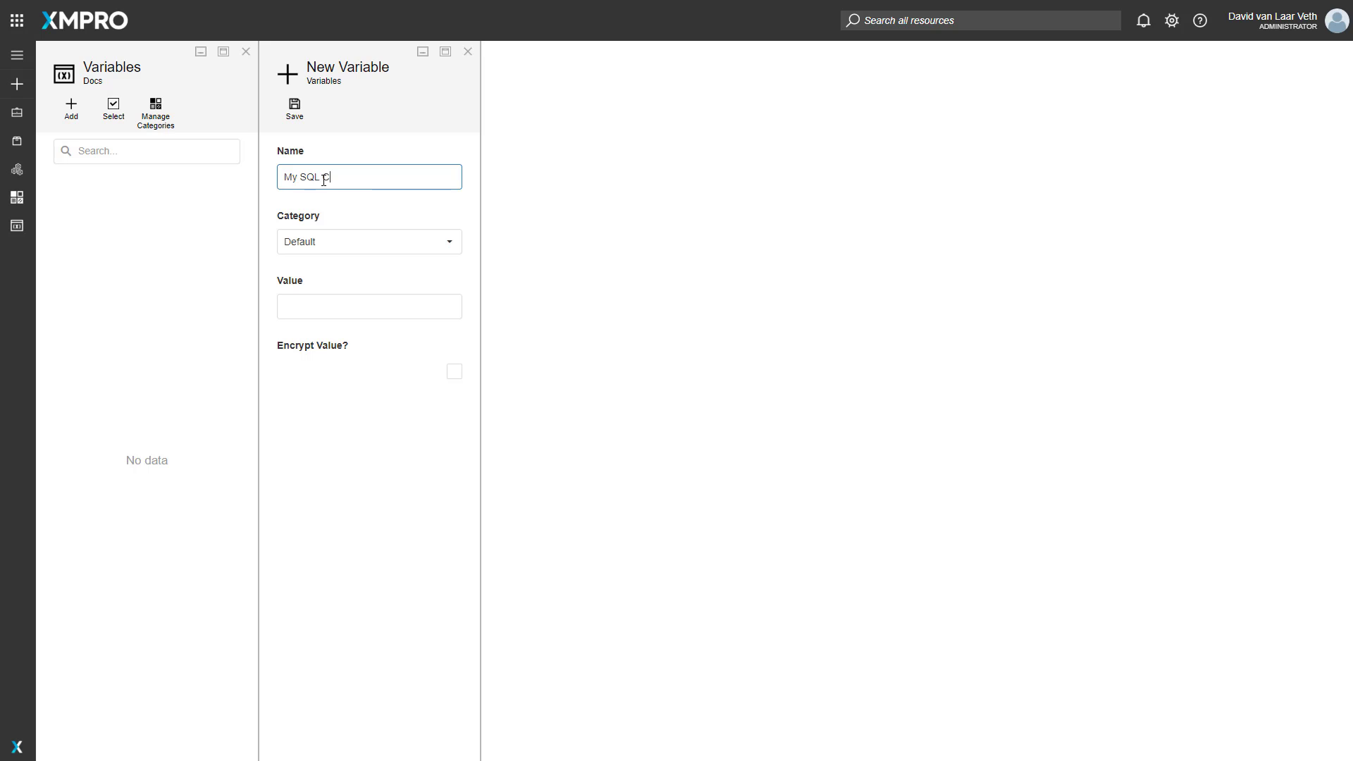
{"action": "left_click", "coordinate": [349, 245]}
{"action": "left_click", "coordinate": [348, 265]}
{"action": "left_click", "coordinate": [344, 301]}
{"action": "type", "text": "tcp:ae89b1ozx2.database.windows.net"}
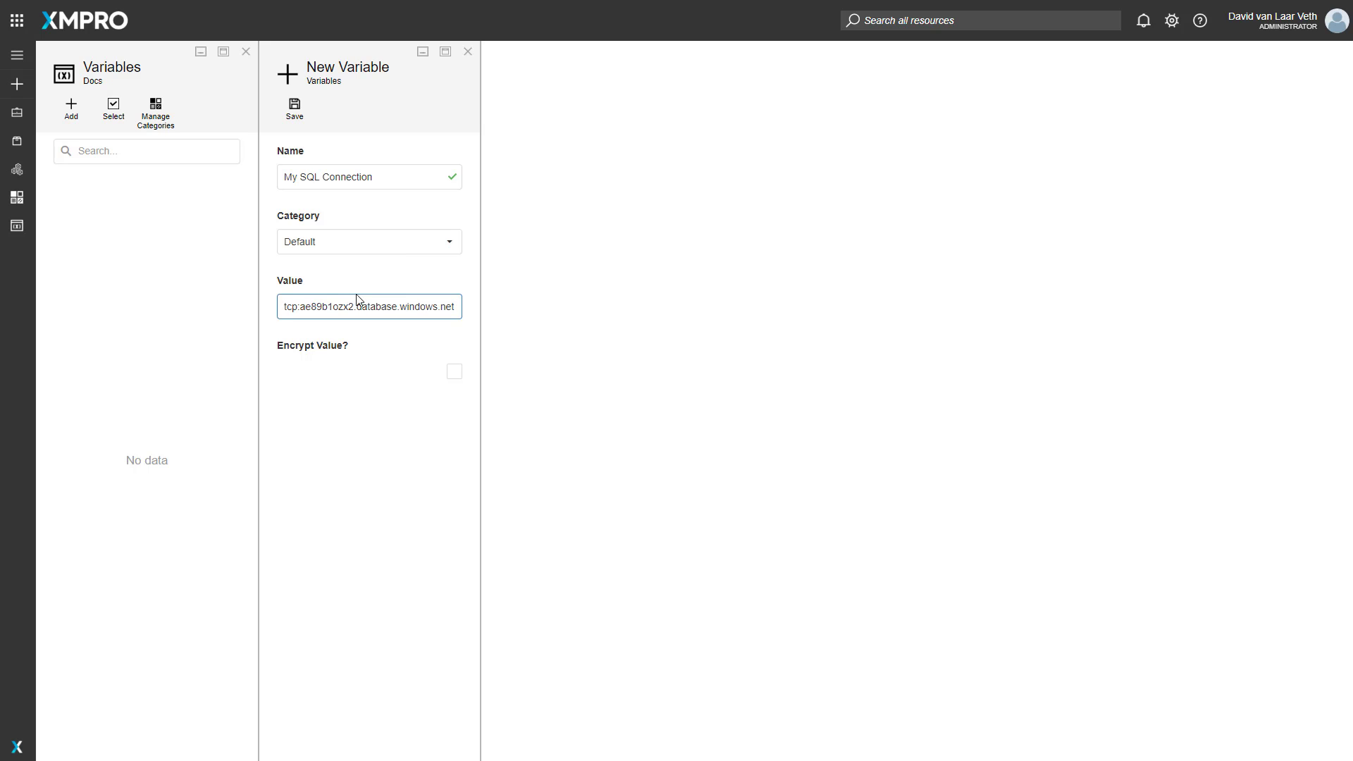
{"action": "left_click", "coordinate": [302, 114]}
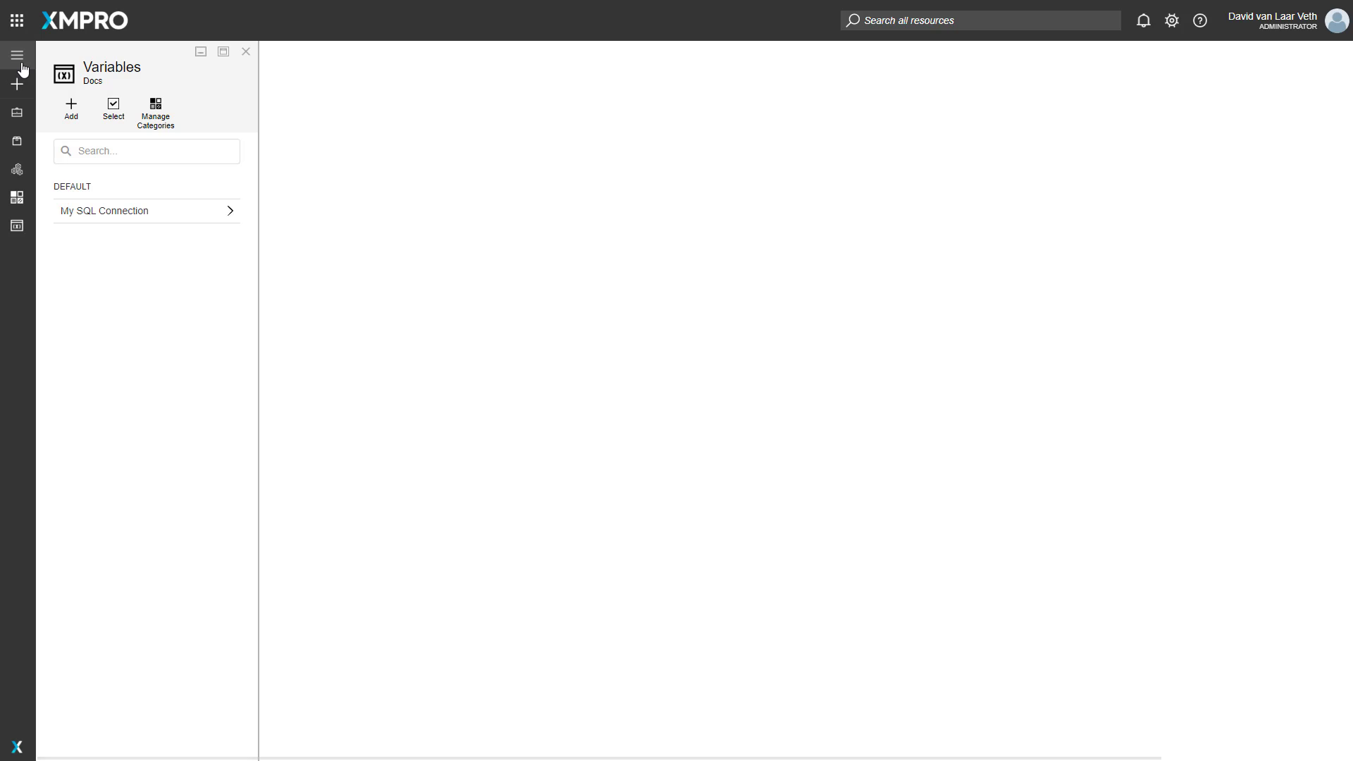
- Reopen the Azure SQL_0 configuration in the Server Variables data stream and choose My SQL Connection as the server instance
{"action": "left_click", "coordinate": [56, 22]}
{"action": "left_click", "coordinate": [243, 191]}
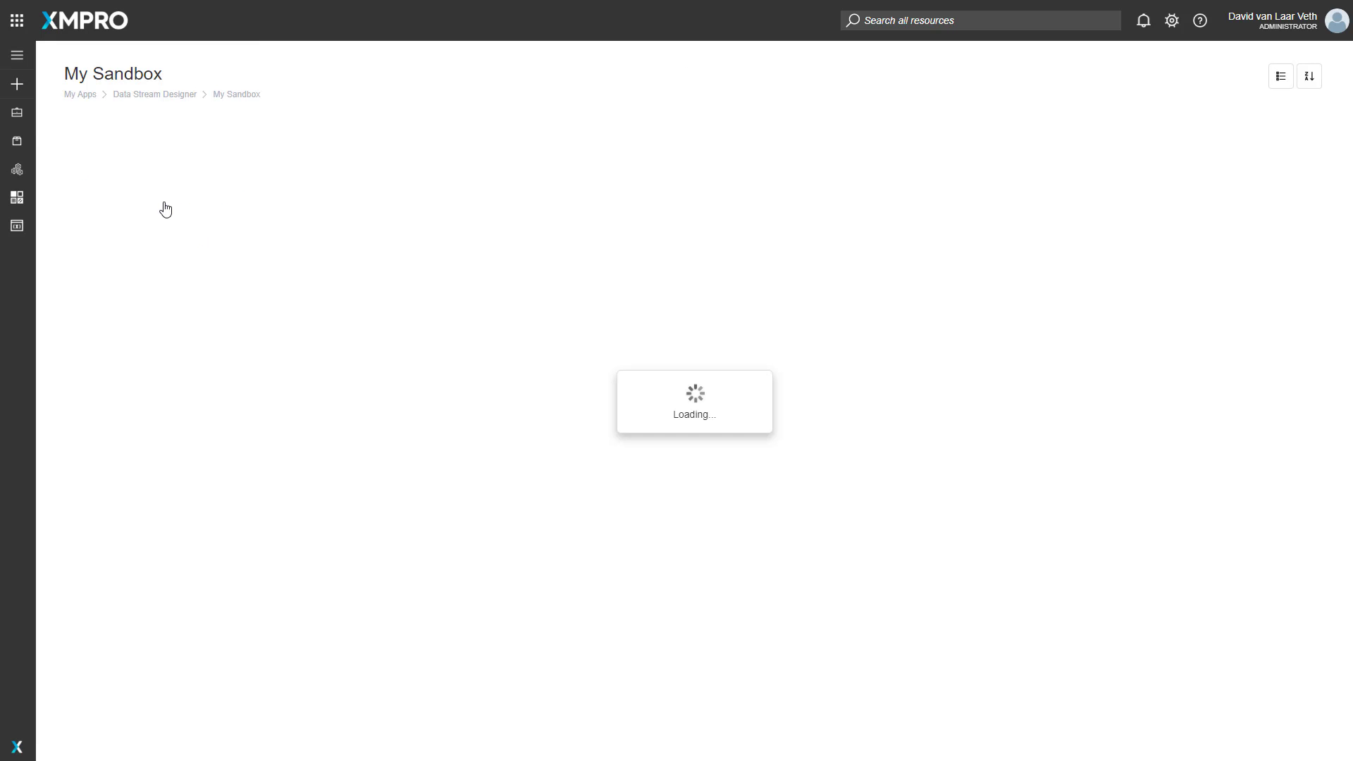
{"action": "left_click", "coordinate": [164, 209]}
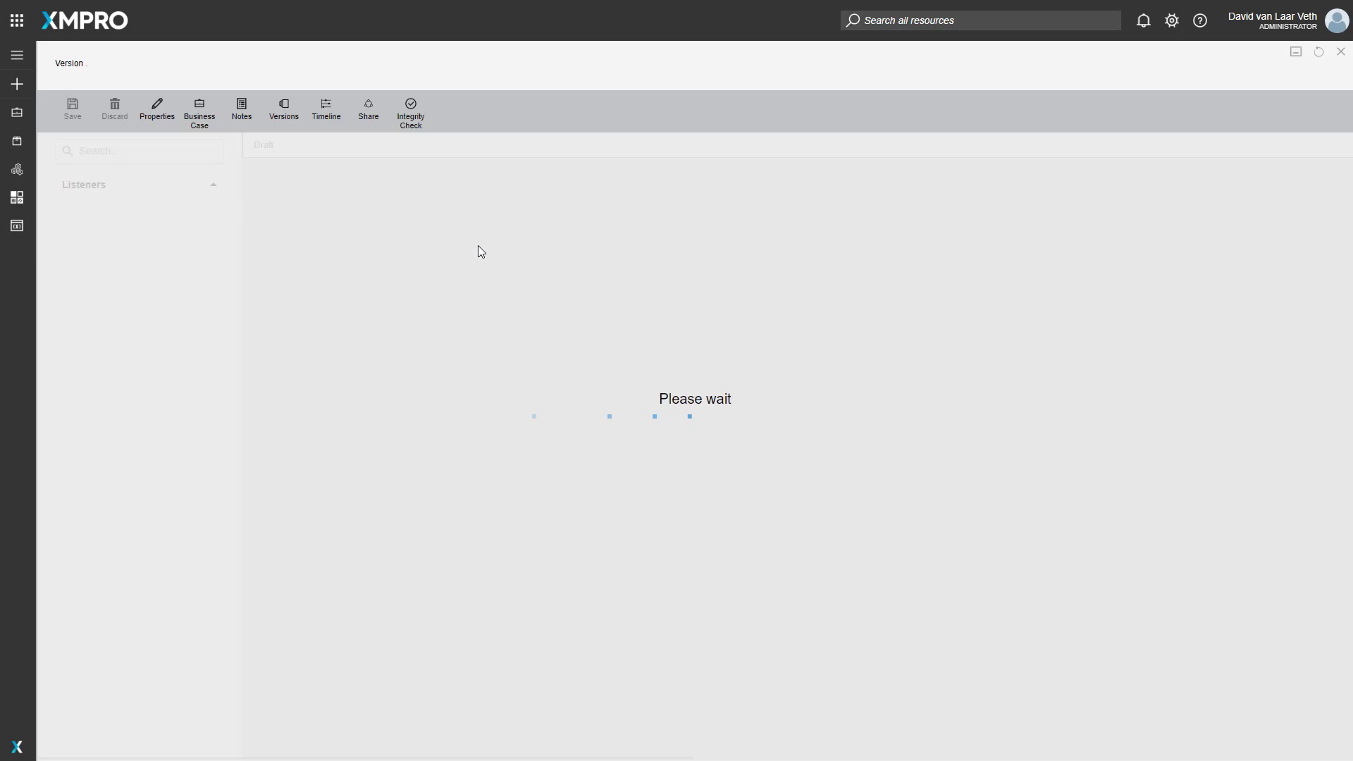
{"action": "double_click", "coordinate": [293, 193]}
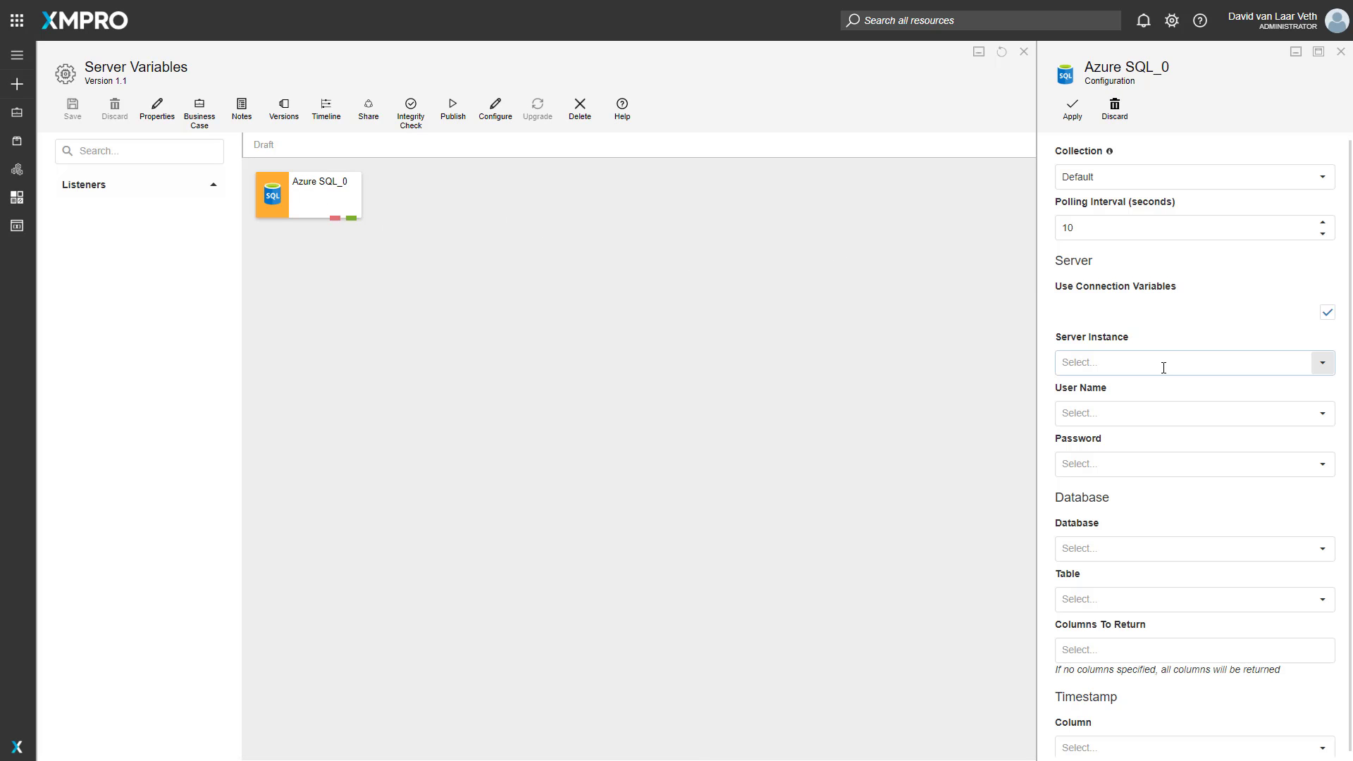
{"action": "left_click", "coordinate": [1082, 363]}
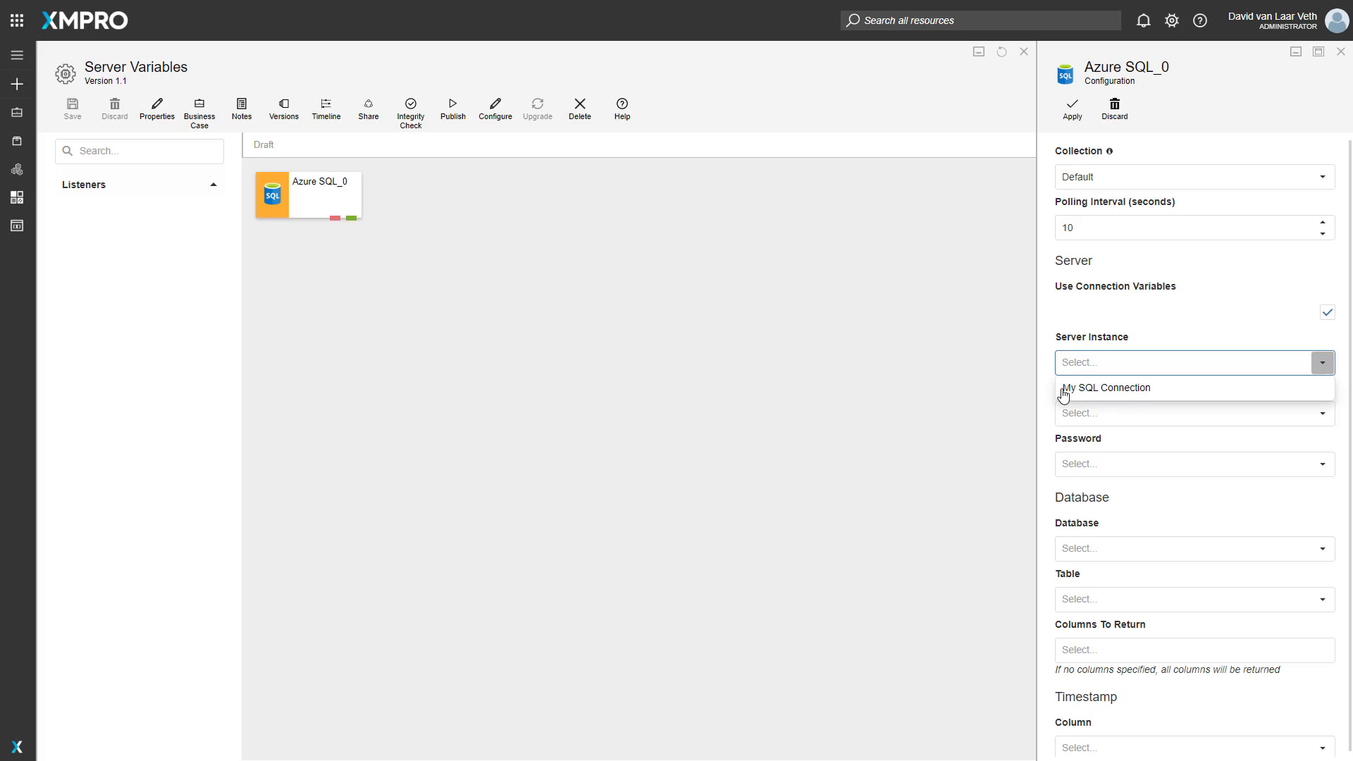
{"action": "left_click", "coordinate": [1131, 392]}
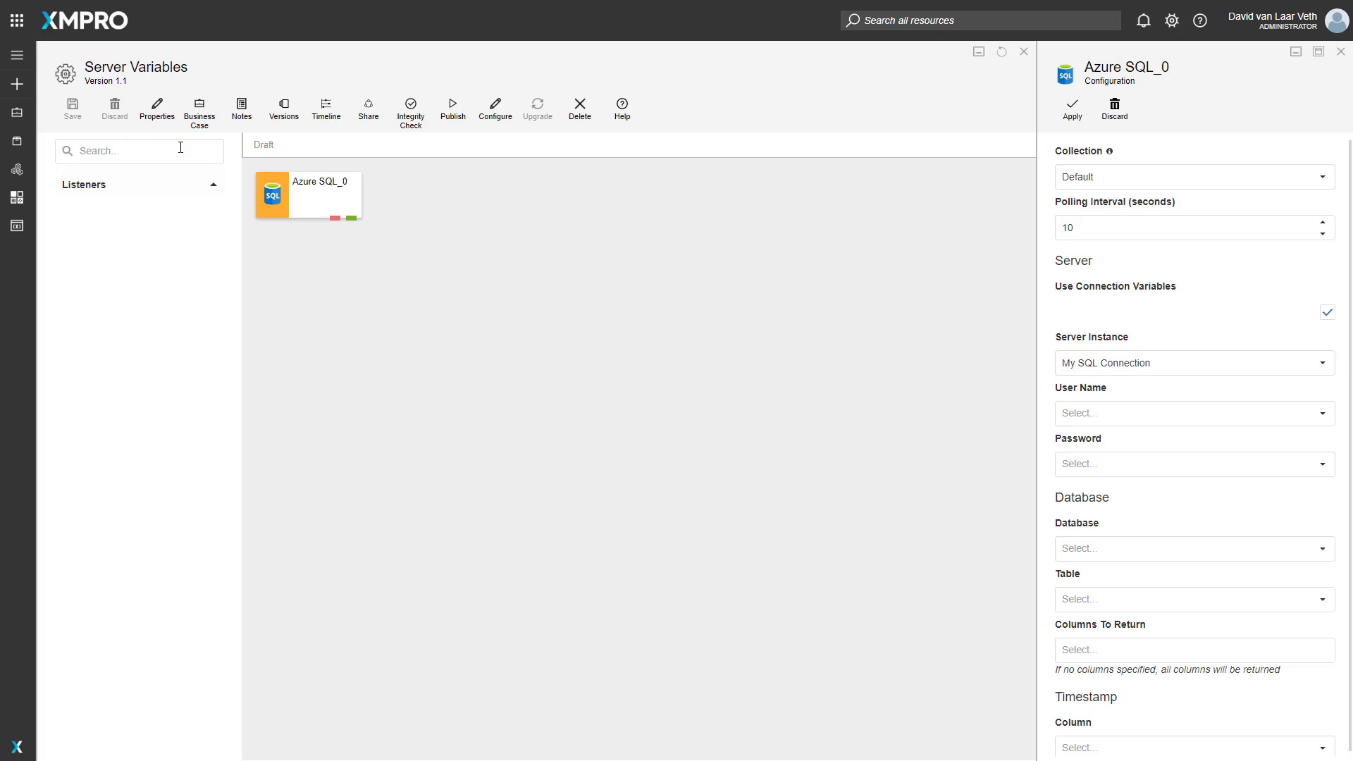
- Create and save a variable category named SQL Connections
{"action": "left_click", "coordinate": [18, 235]}
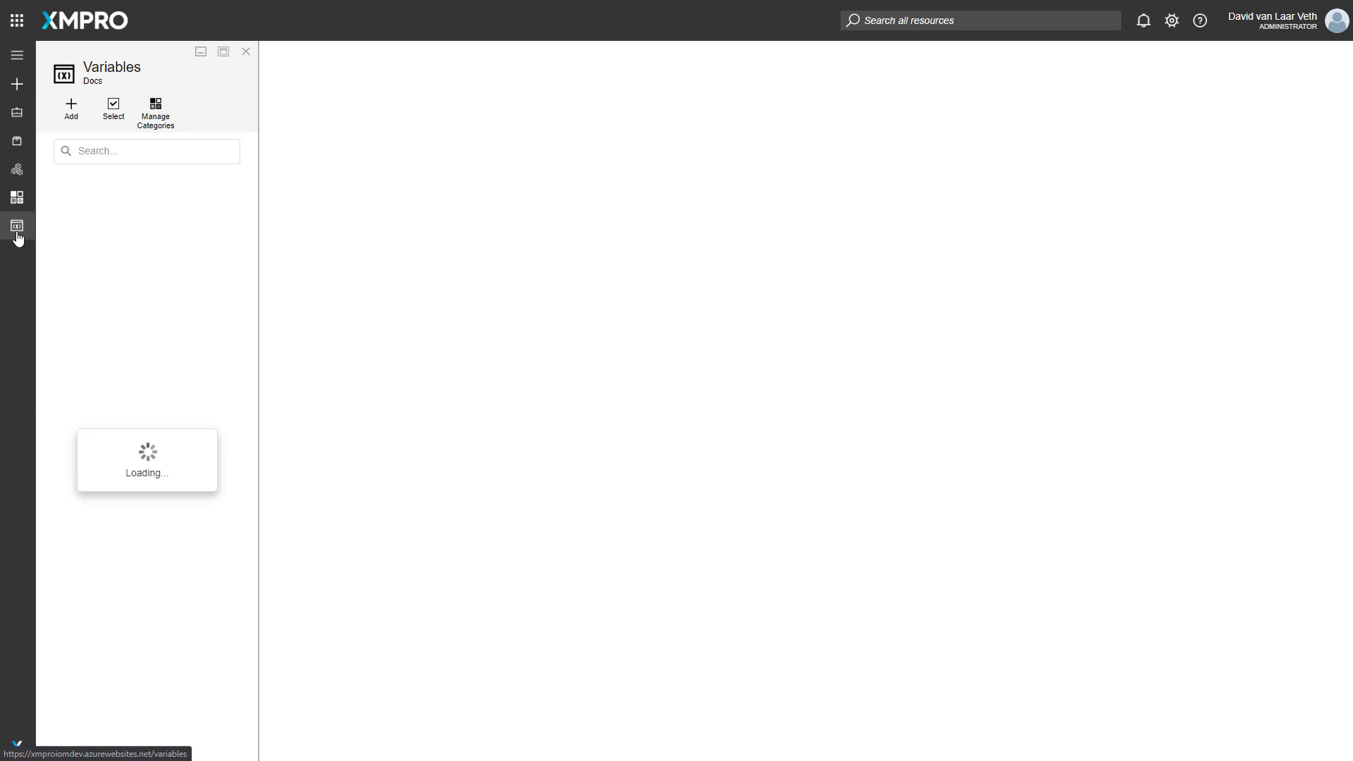
{"action": "left_click", "coordinate": [156, 108]}
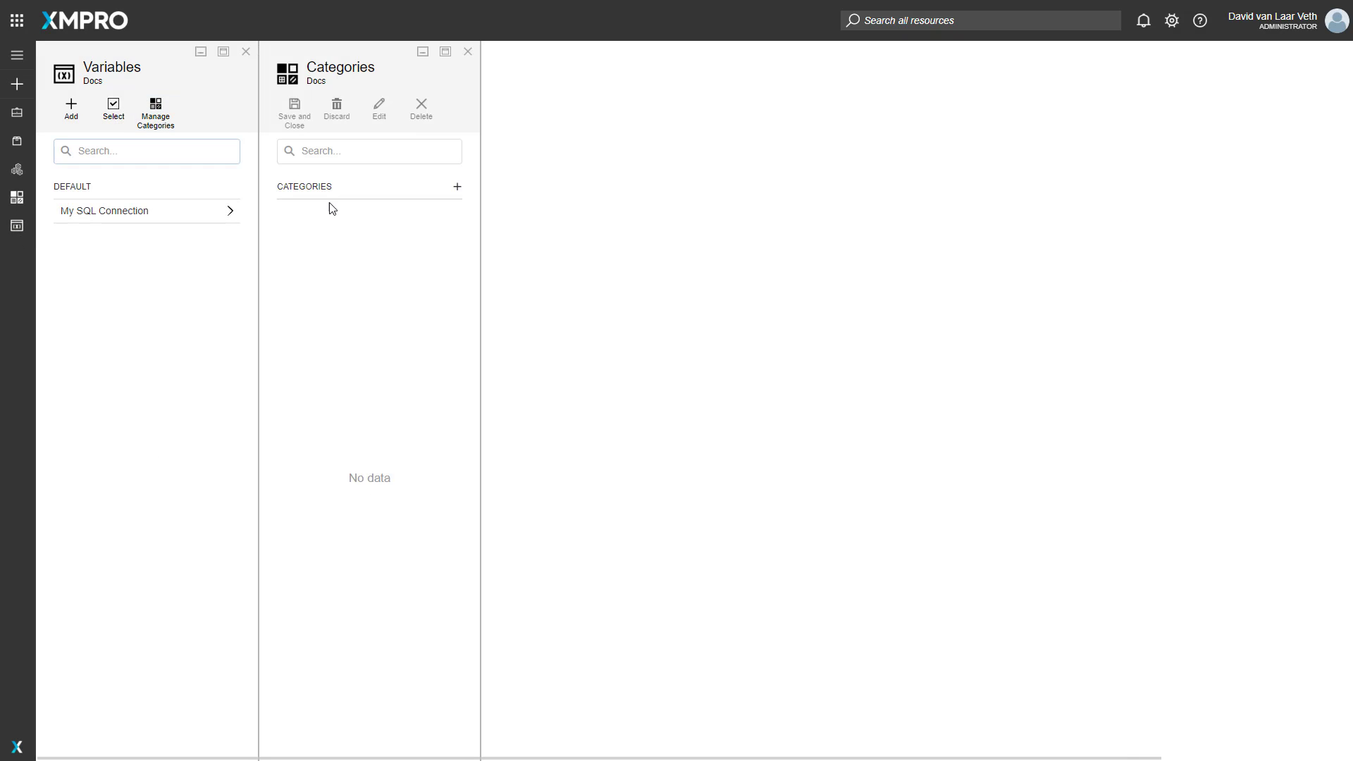
{"action": "left_click", "coordinate": [457, 187]}
{"action": "left_click", "coordinate": [307, 207]}
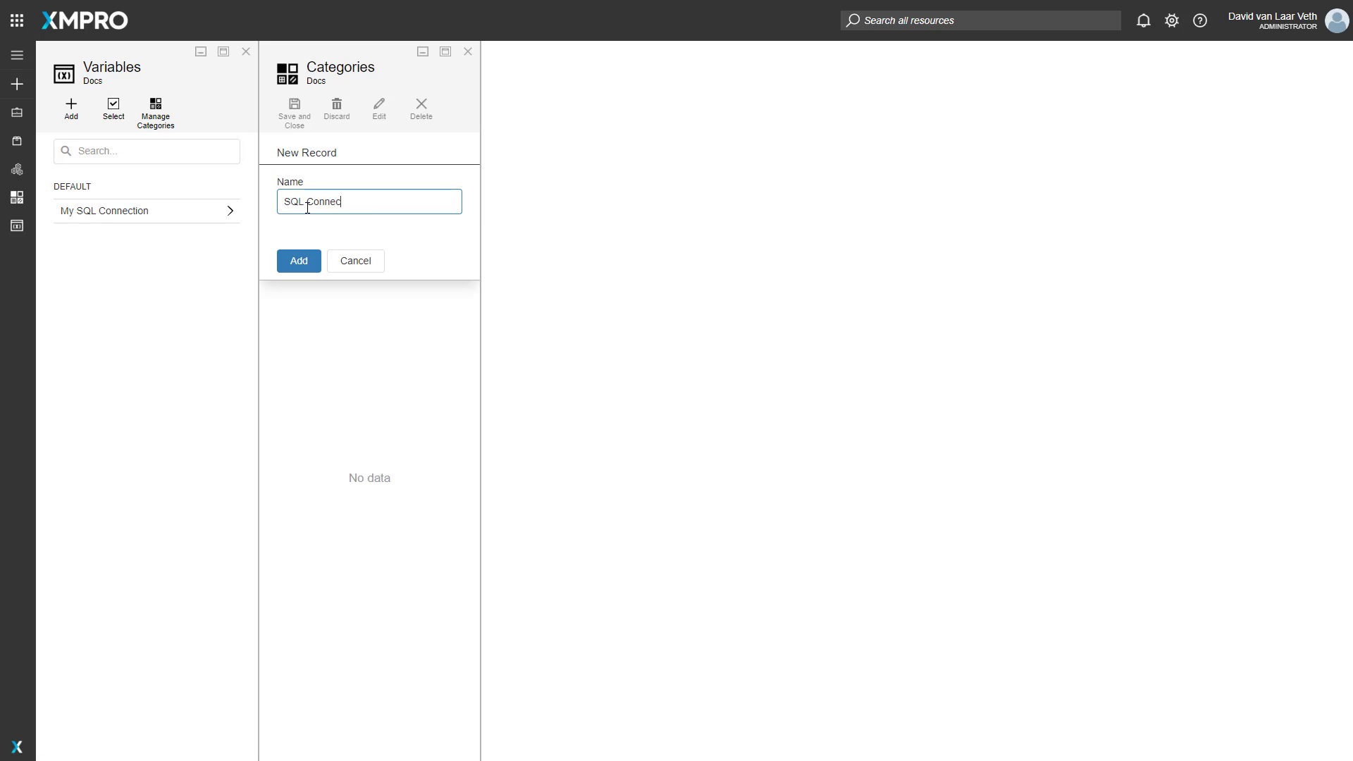
{"action": "left_click", "coordinate": [297, 266]}
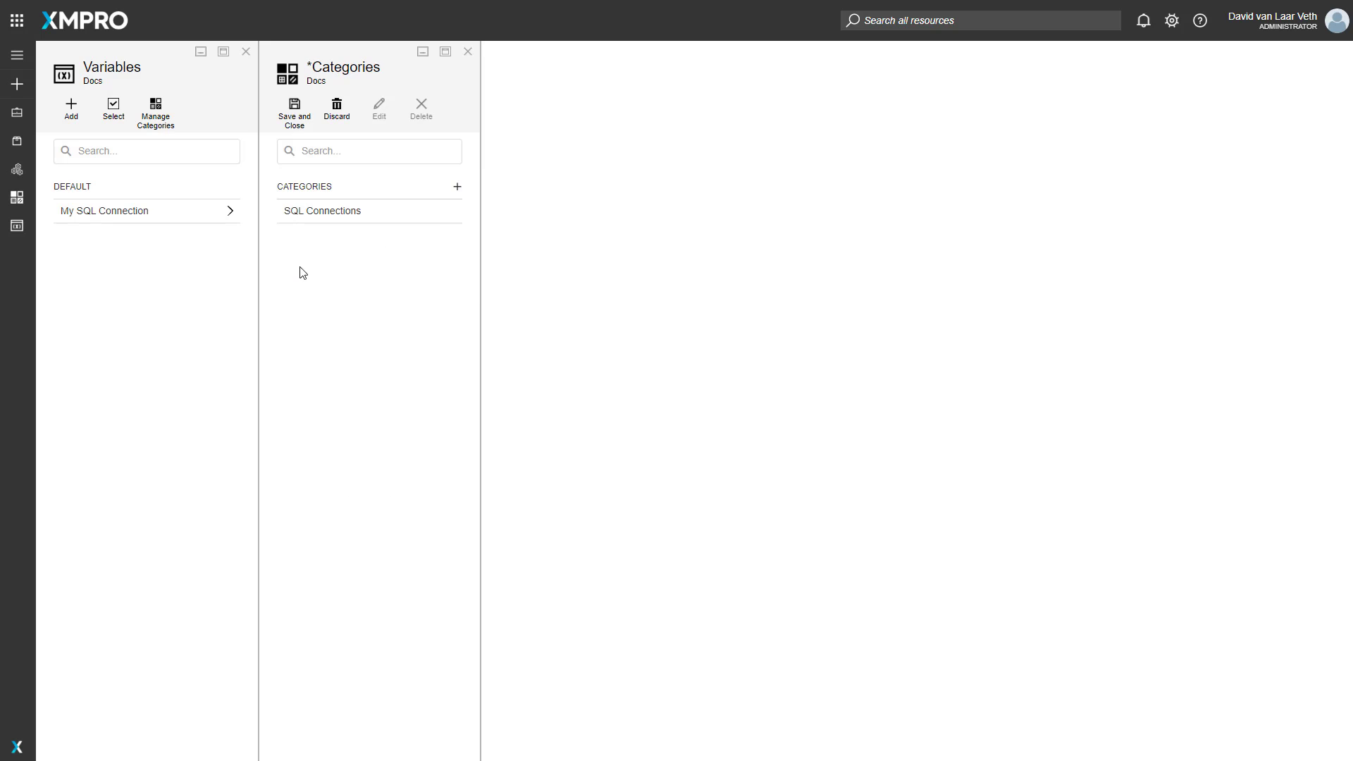
{"action": "left_click", "coordinate": [294, 112]}
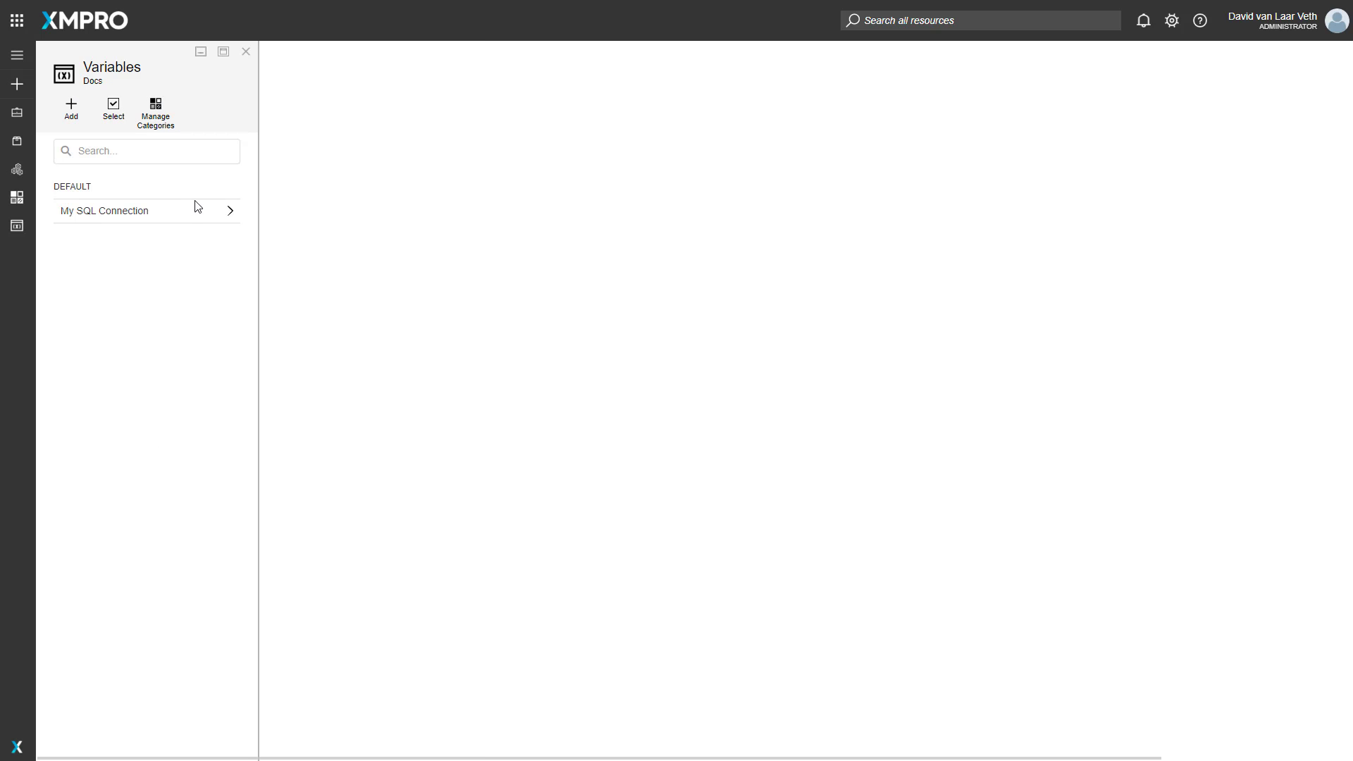
- Change the category of the My SQL Connection variable to SQL Connections and save it
{"action": "left_click", "coordinate": [179, 217]}
{"action": "left_click", "coordinate": [374, 244]}
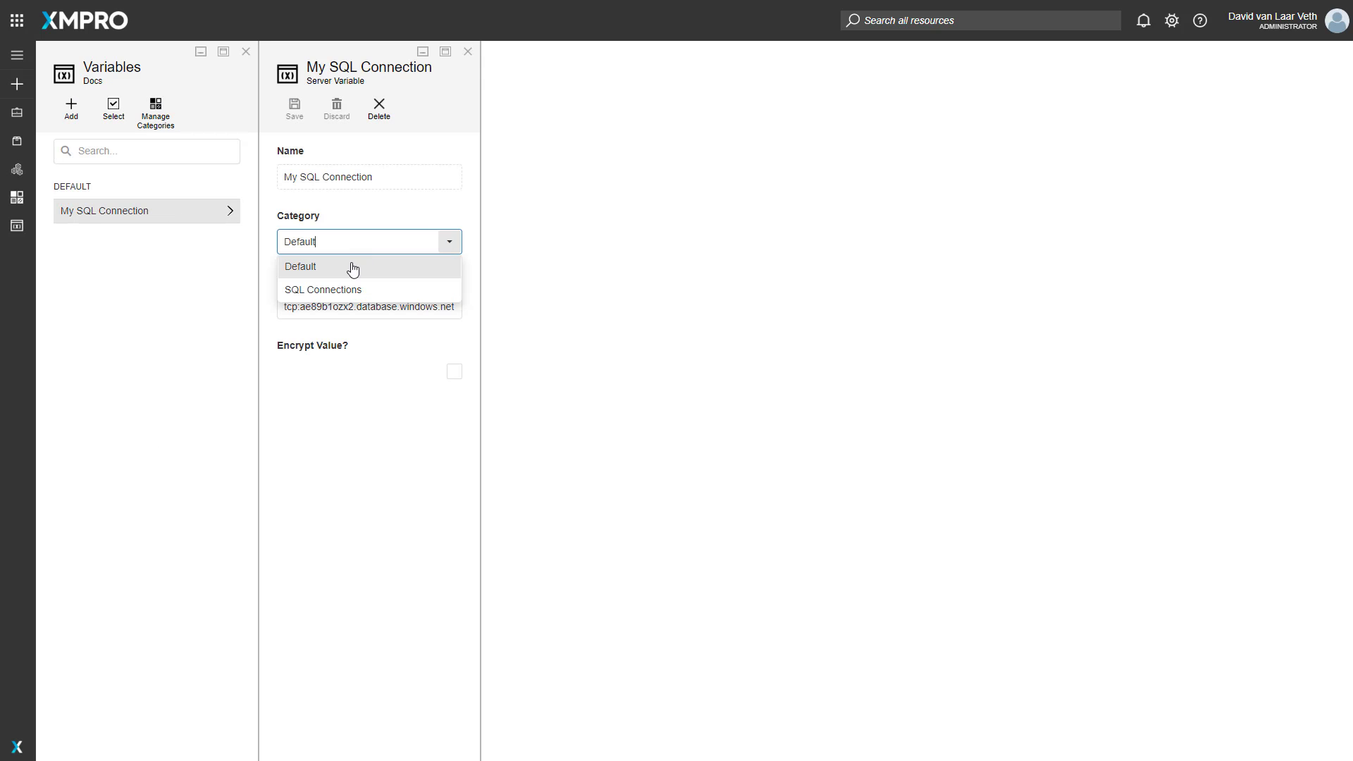
{"action": "left_click", "coordinate": [341, 291]}
{"action": "left_click", "coordinate": [295, 109]}
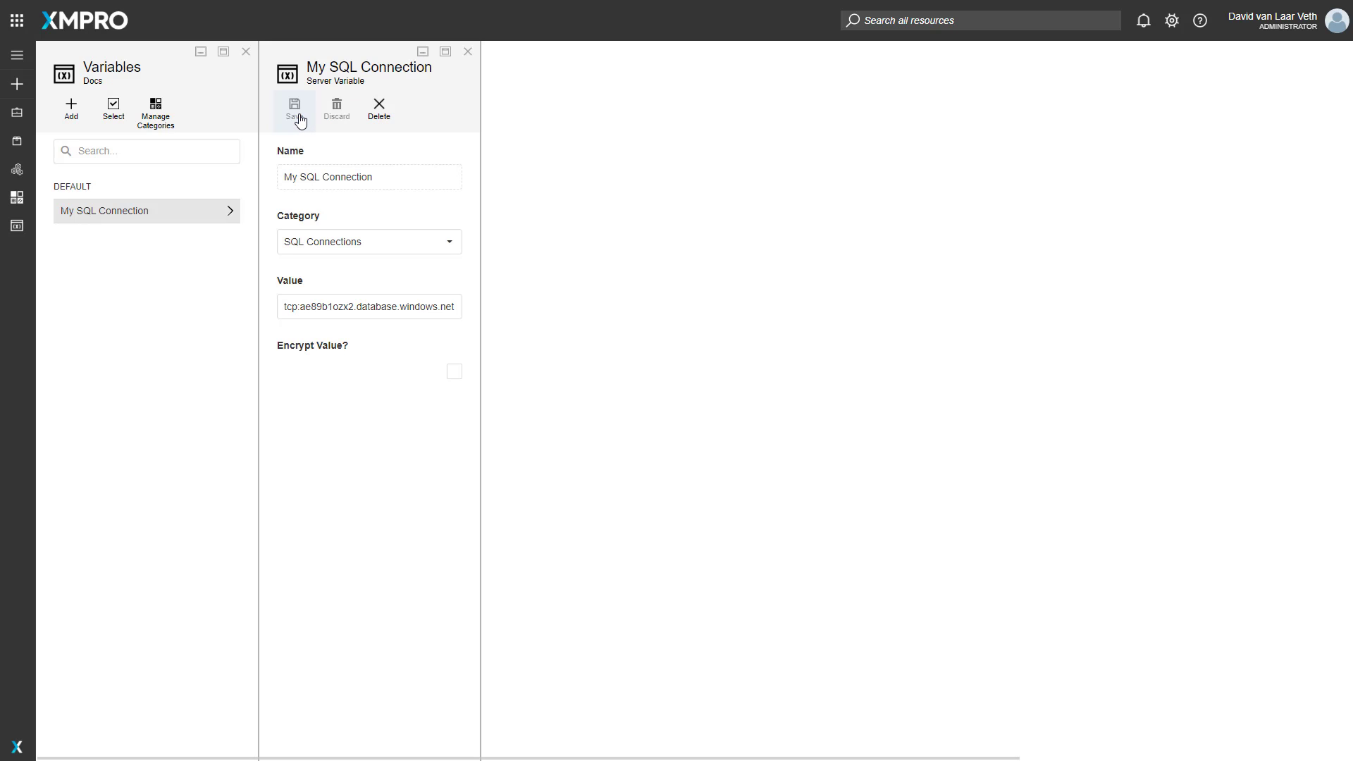
- Add a new variable named Another SQL Connection with the value tcp:a24324b1ozx2.database.windows.net
{"action": "left_click", "coordinate": [71, 107]}
{"action": "left_click", "coordinate": [315, 173]}
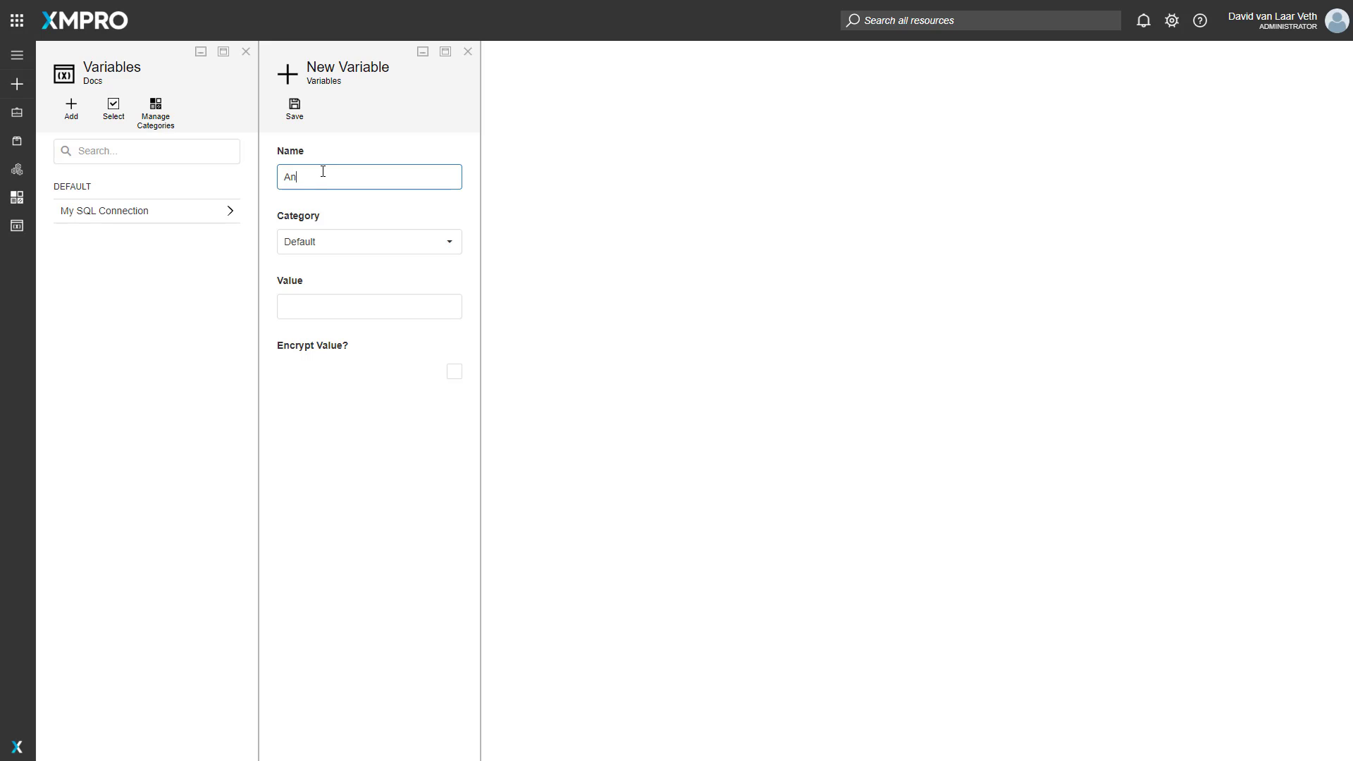
{"action": "type", "text": "Another SQL C"}
{"action": "left_click", "coordinate": [392, 313]}
{"action": "type", "text": "tcp:ae79b1ozx2.database.windows.net"}
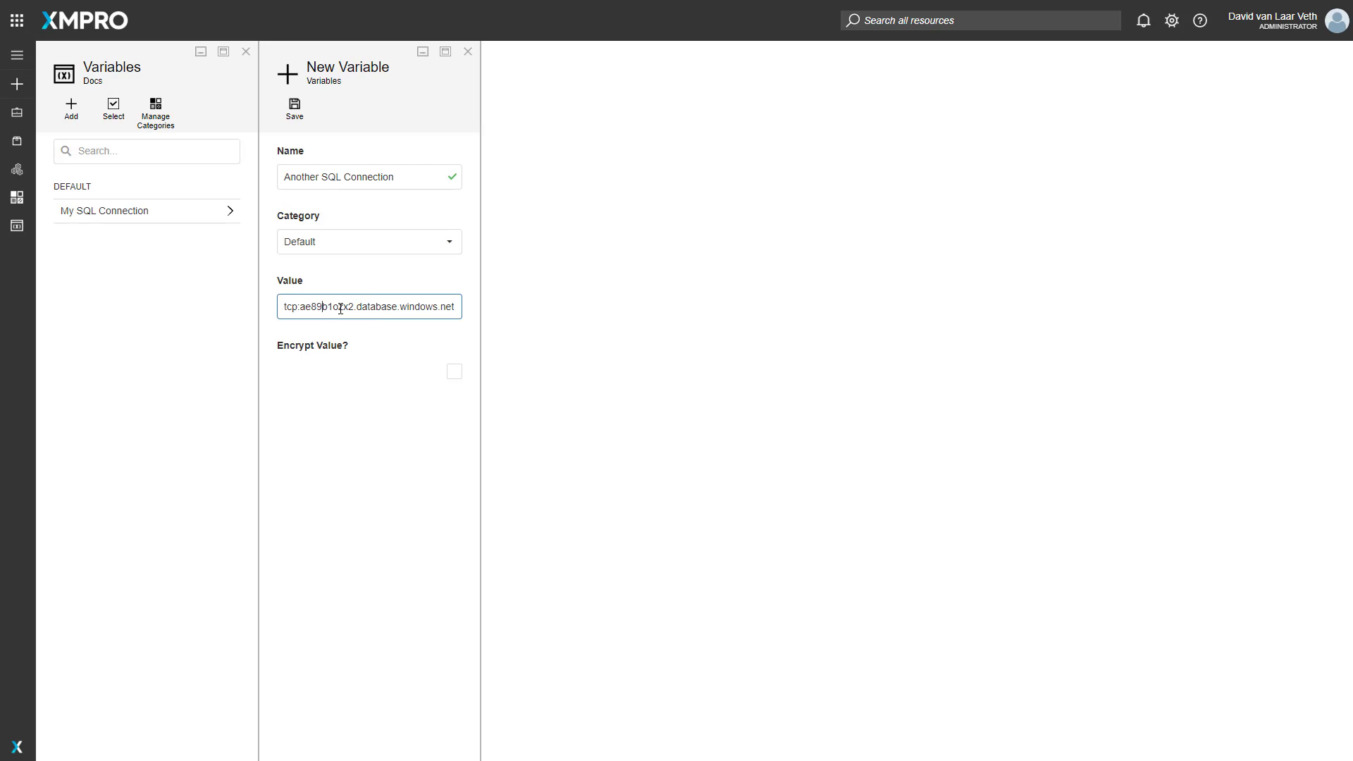
{"action": "double_click", "coordinate": [338, 310]}
{"action": "left_click_drag", "start_coordinate": [306, 308], "coordinate": [327, 308]}
{"action": "type", "text": "24324"}
- Save the new variable under the SQL Connections category, and open the My SQL Connection variable
{"action": "left_click", "coordinate": [356, 250]}
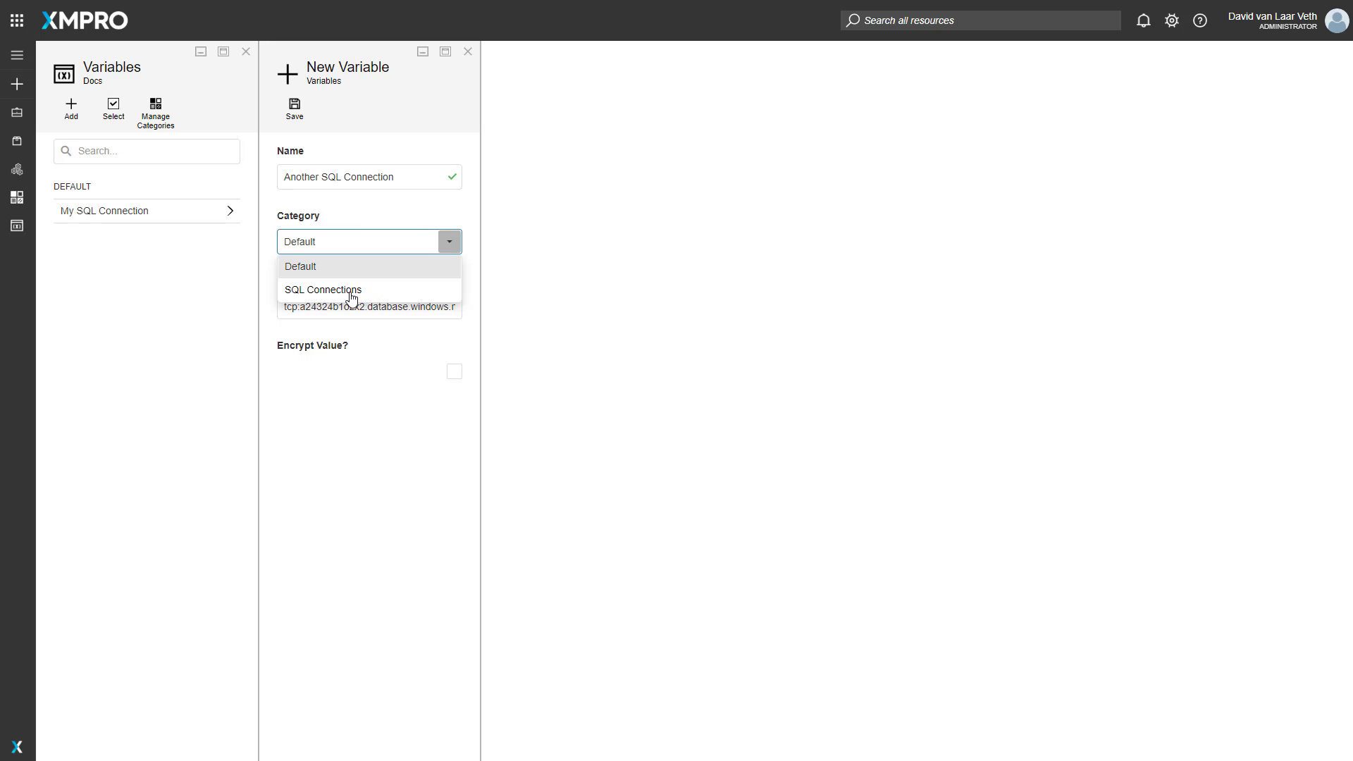
{"action": "left_click", "coordinate": [344, 291]}
{"action": "left_click", "coordinate": [294, 111]}
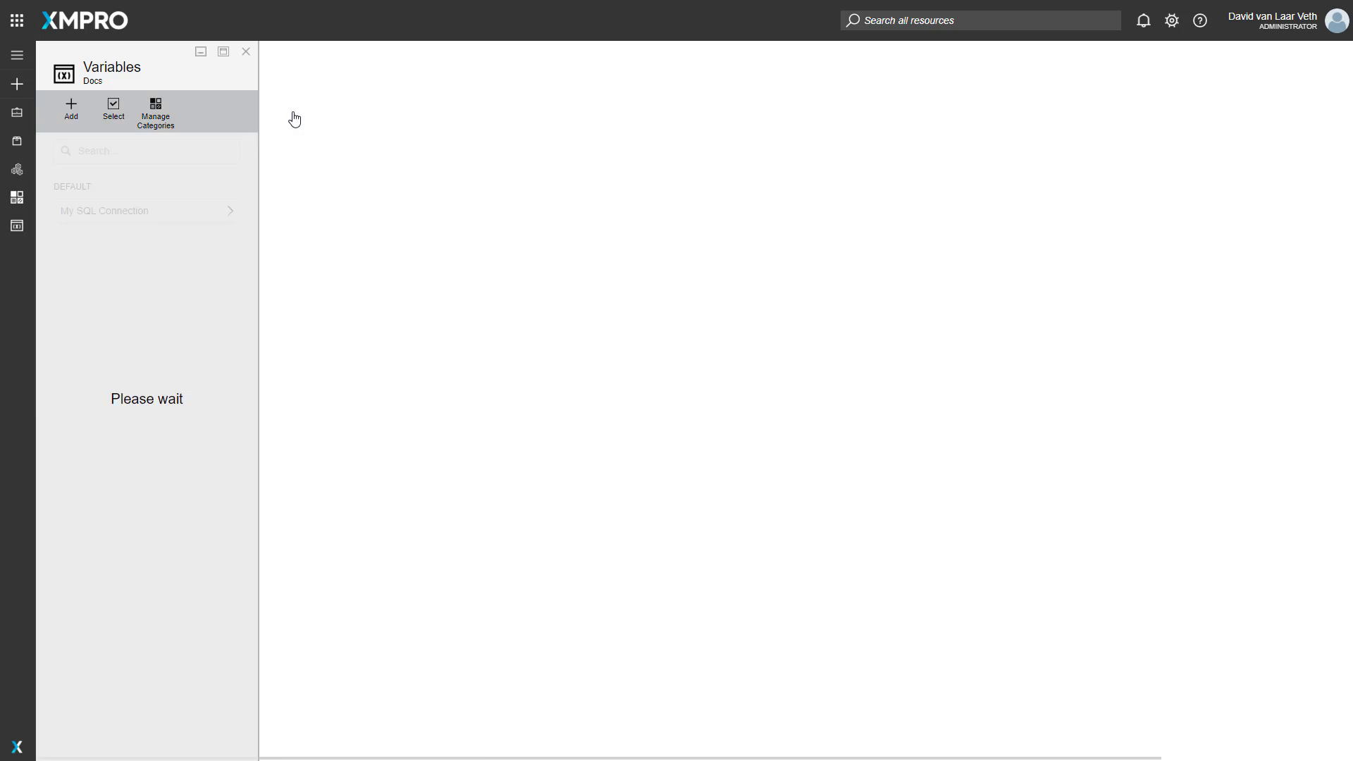
{"action": "left_click", "coordinate": [111, 240]}
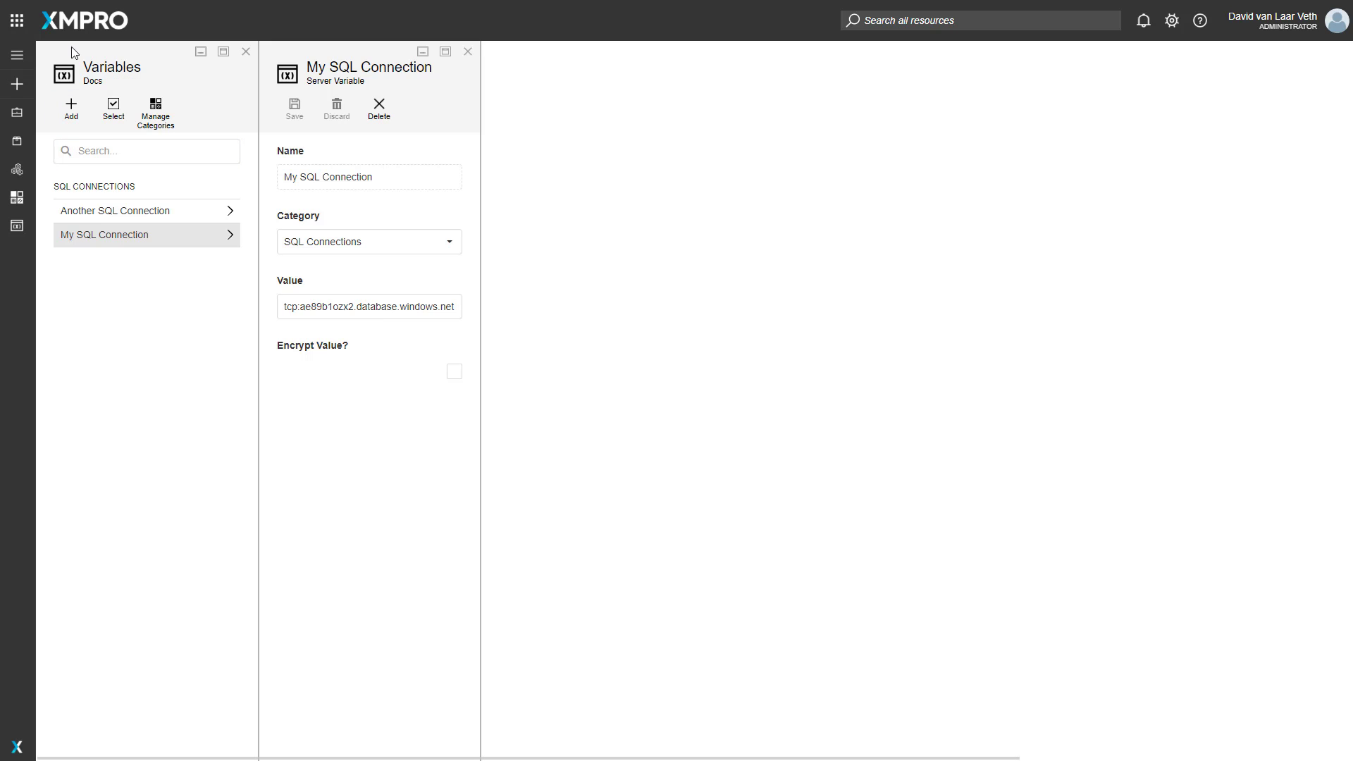
- Return to the Azure SQL_0 configuration in the Server Variables data stream and choose a saved connection variable as the server instance
{"action": "left_click", "coordinate": [67, 23]}
{"action": "left_click", "coordinate": [190, 196]}
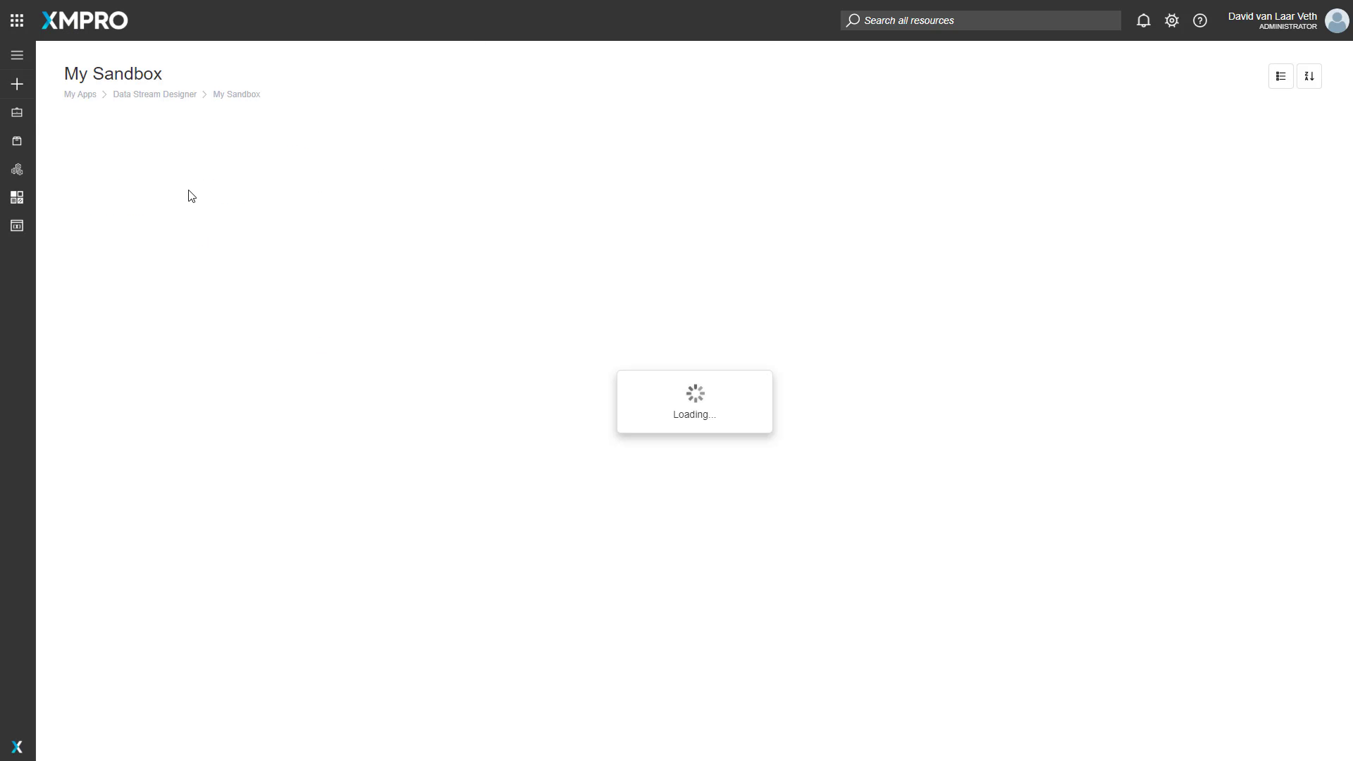
{"action": "left_click", "coordinate": [188, 218]}
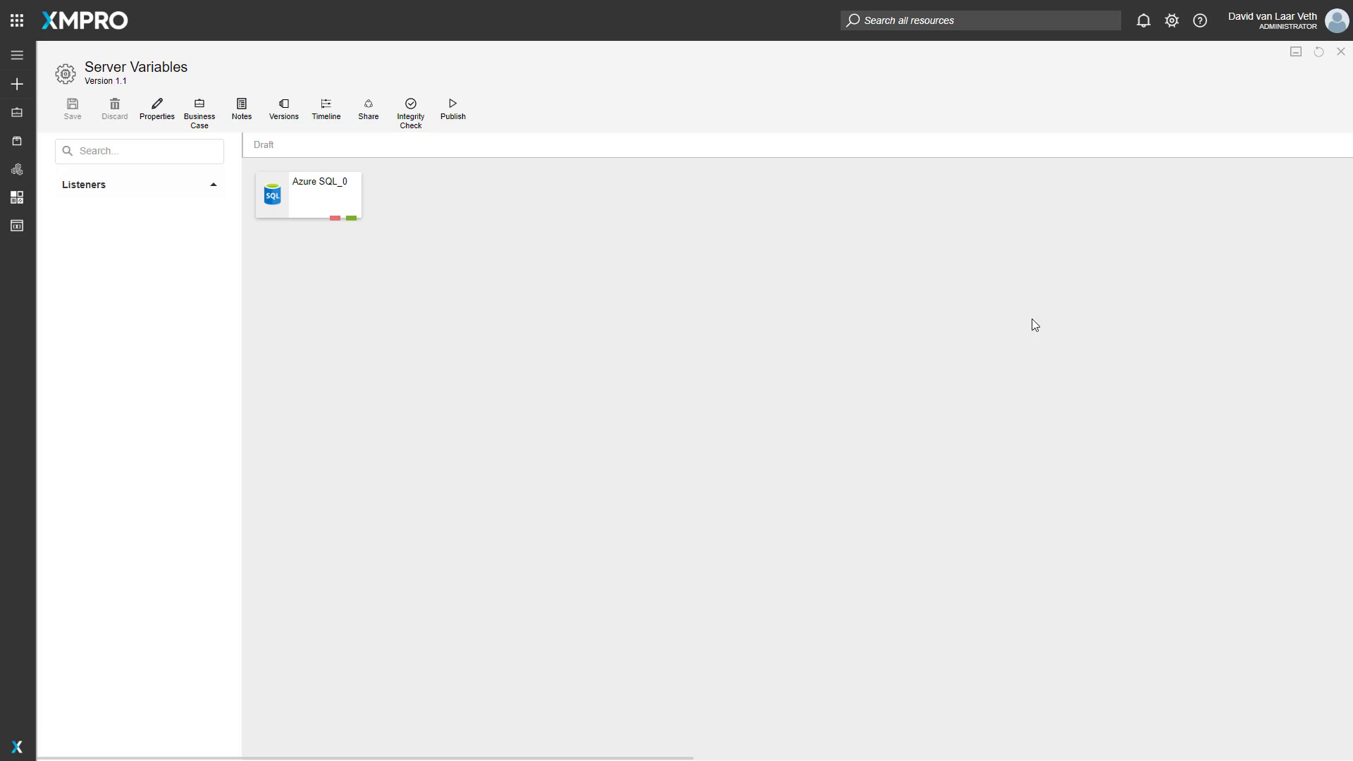
{"action": "double_click", "coordinate": [281, 195]}
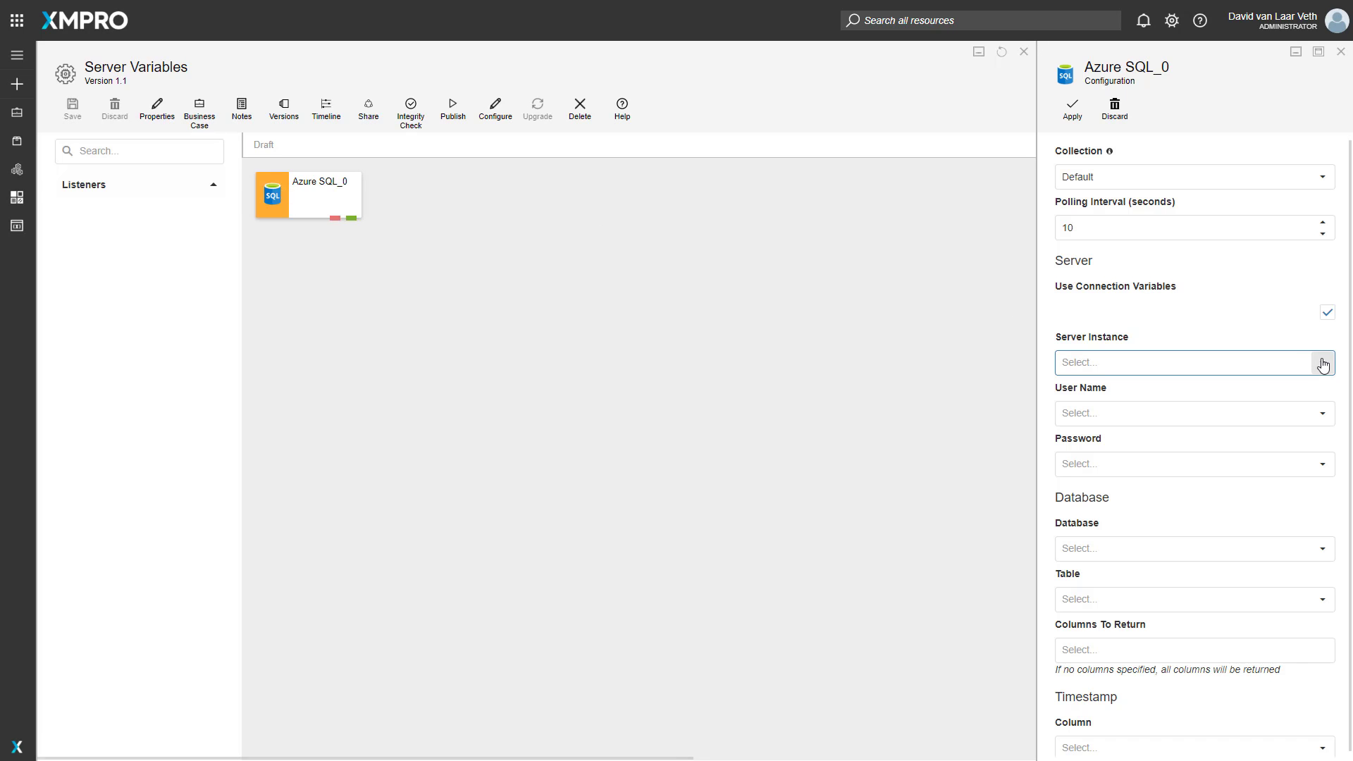
{"action": "left_click", "coordinate": [1323, 362]}
{"action": "left_click", "coordinate": [1137, 407]}
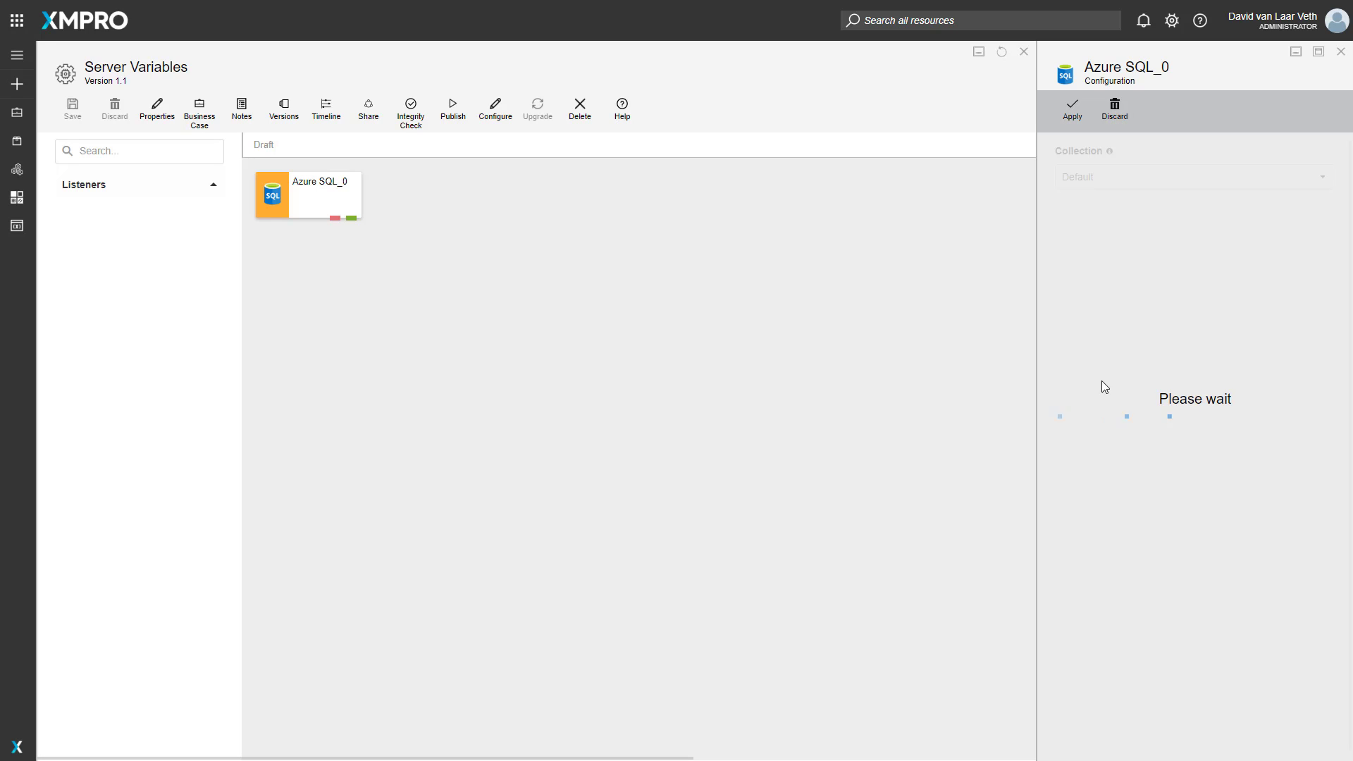
- Add a variable category named SQL Passwords and save the category list
{"action": "left_click", "coordinate": [18, 227]}
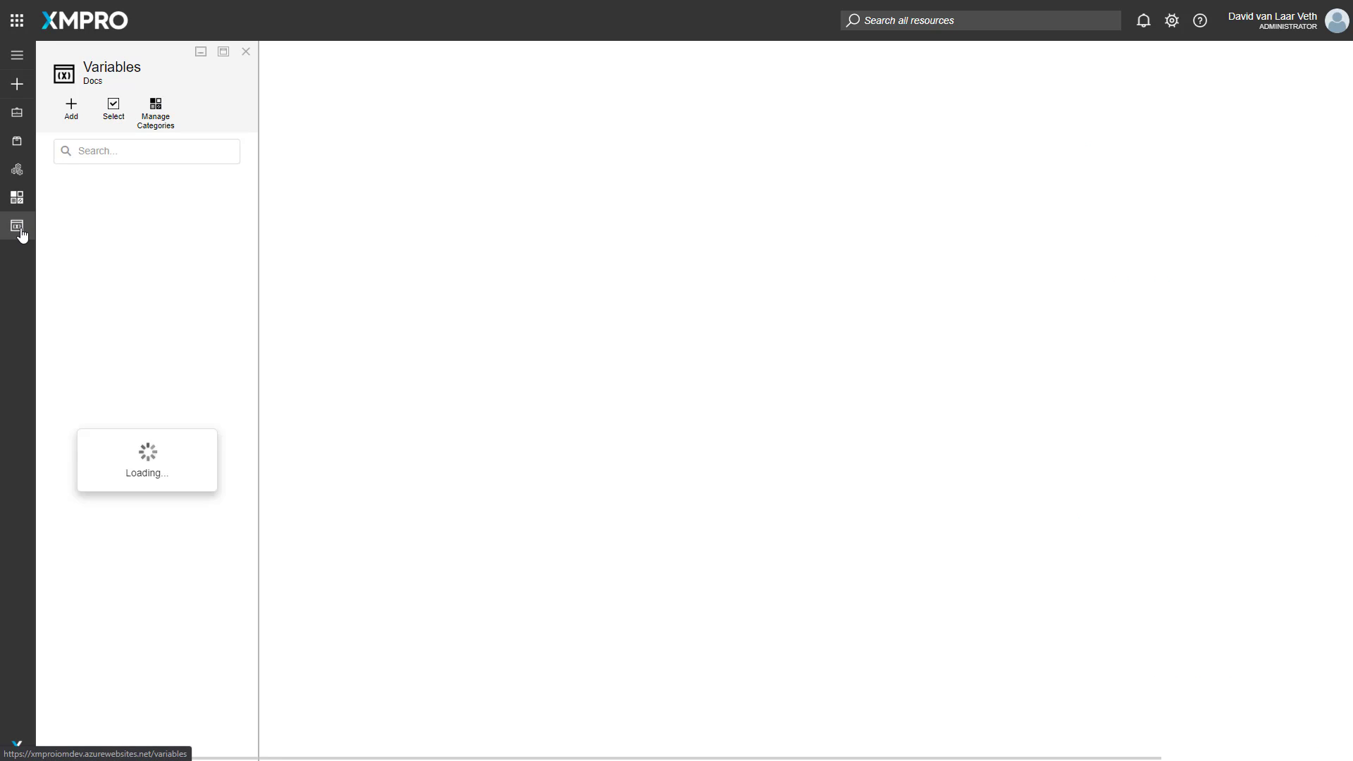
{"action": "left_click", "coordinate": [151, 122]}
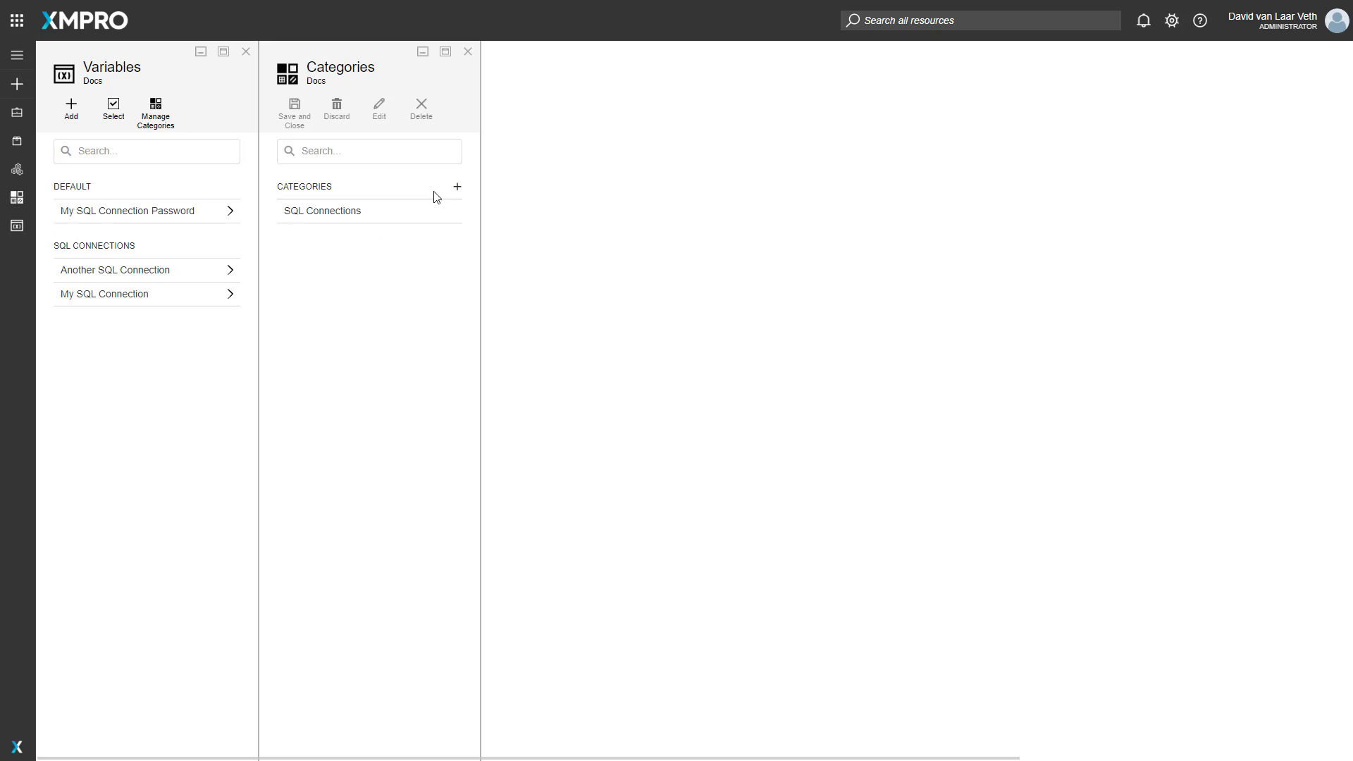
{"action": "left_click", "coordinate": [456, 186]}
{"action": "left_click", "coordinate": [357, 207]}
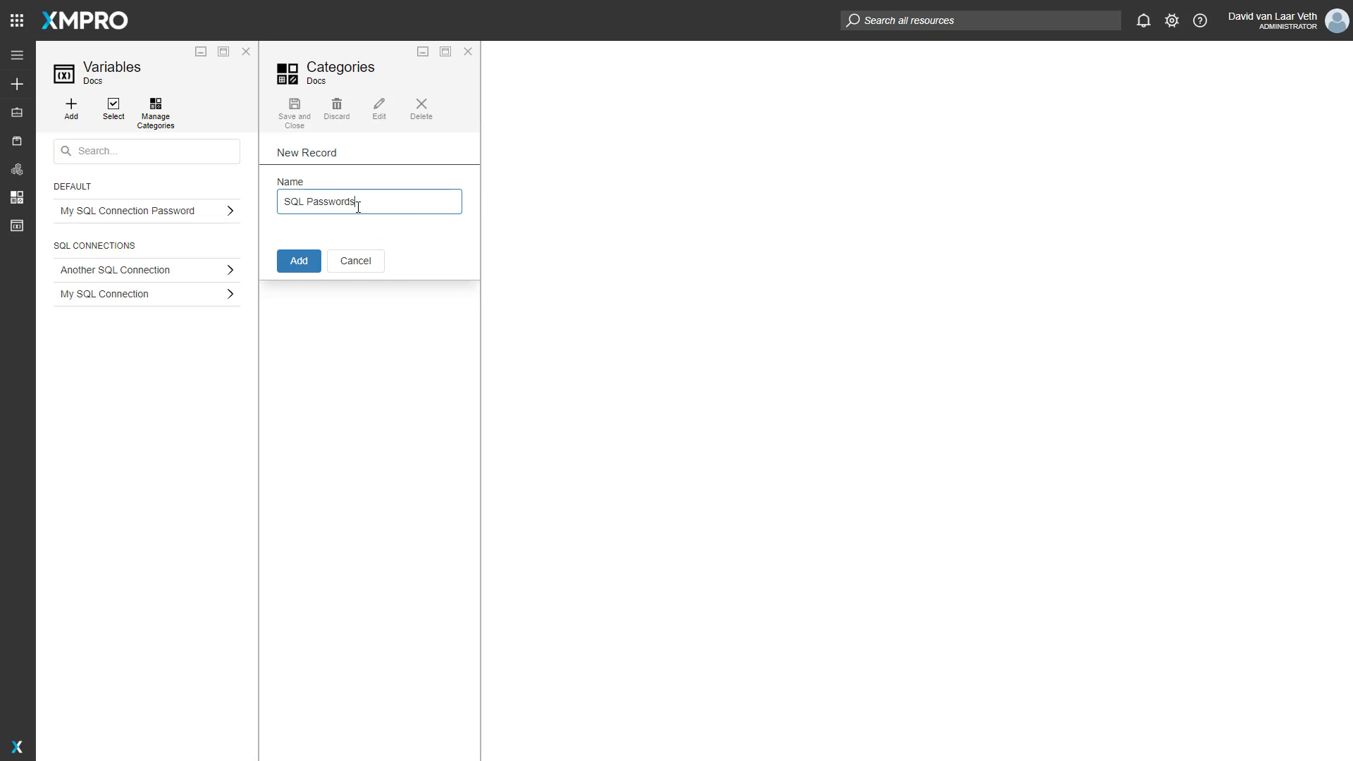
{"action": "left_click", "coordinate": [297, 265]}
{"action": "left_click", "coordinate": [292, 112]}
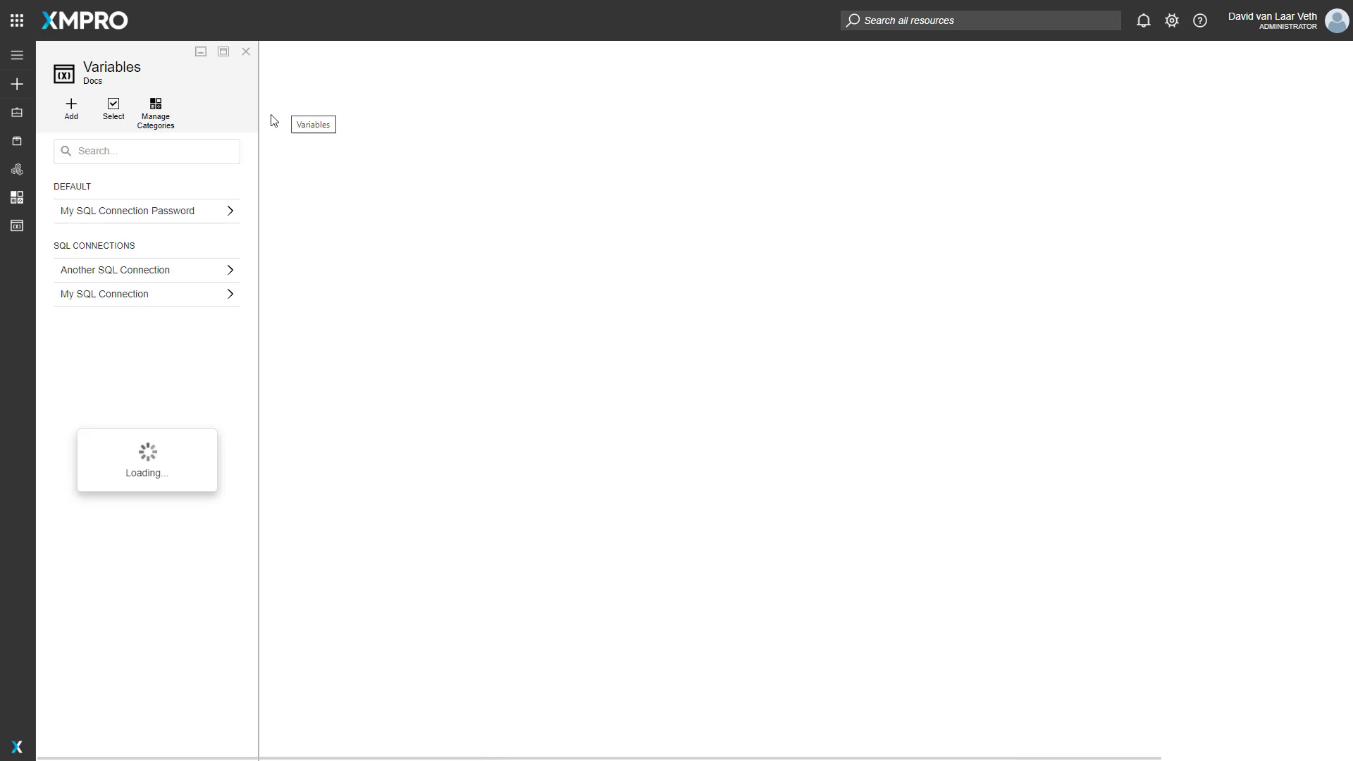
- Start a new variable named My SQL Connection Password
{"action": "left_click", "coordinate": [170, 210]}
{"action": "left_click", "coordinate": [72, 113]}
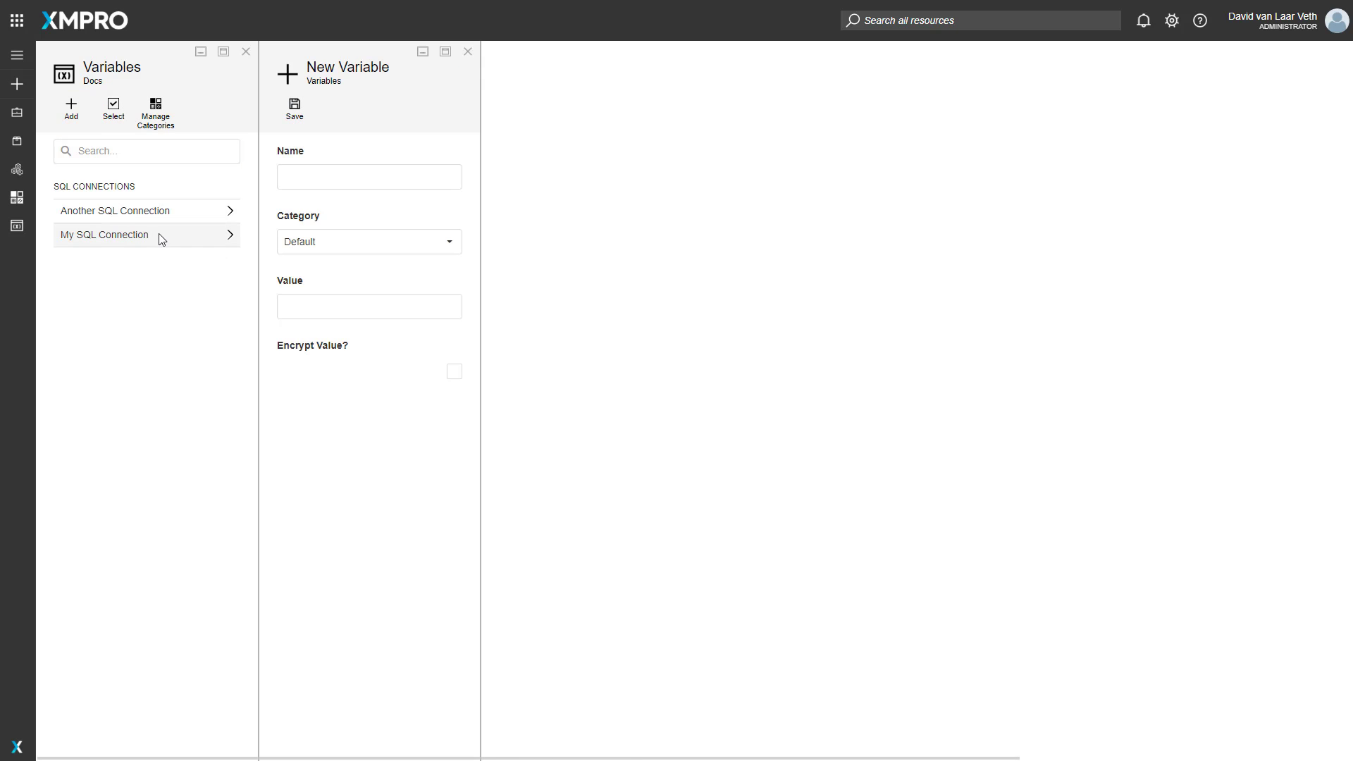
{"action": "left_click", "coordinate": [303, 179]}
{"action": "type", "text": "M"}
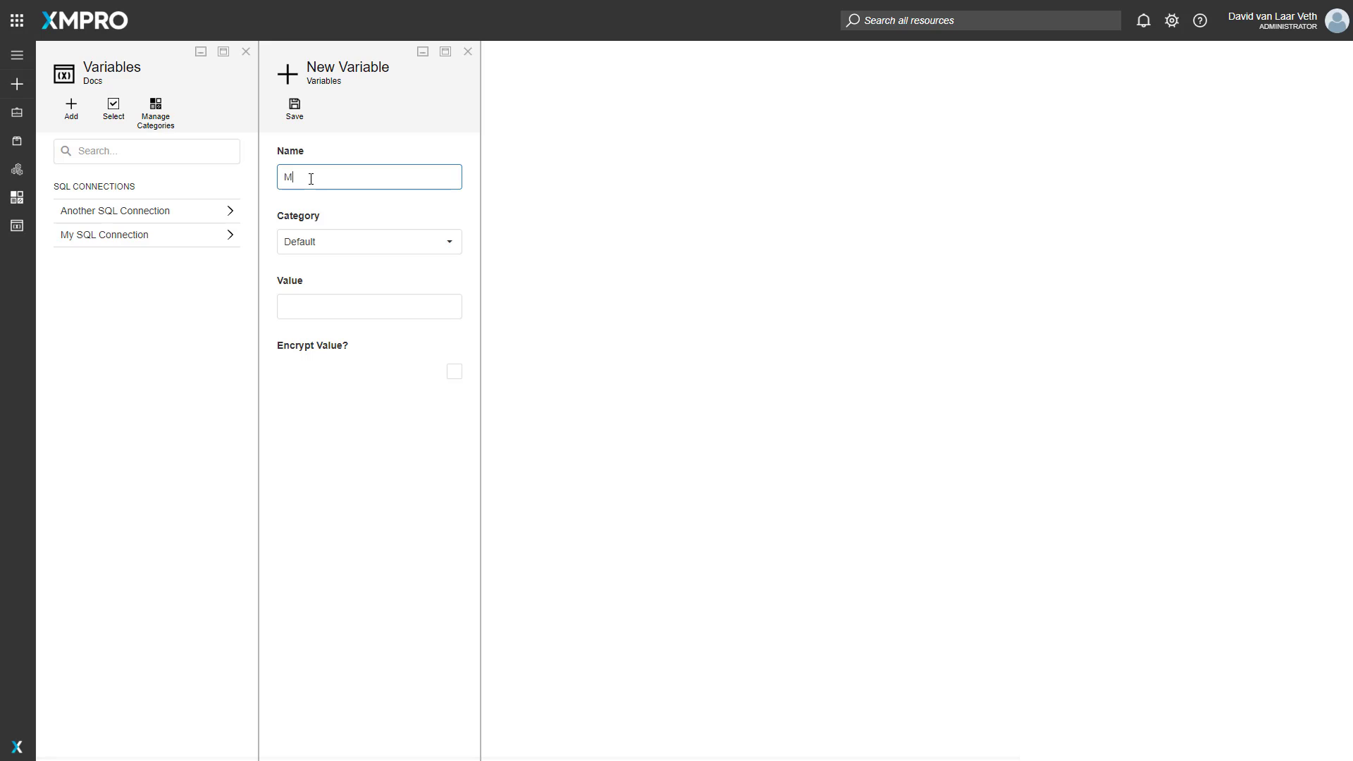
{"action": "type", "text": "y Sql Connection Password"}
{"action": "left_click_drag", "start_coordinate": [306, 177], "coordinate": [315, 178]}
{"action": "type", "text": "QL"}
{"action": "left_click", "coordinate": [339, 296]}
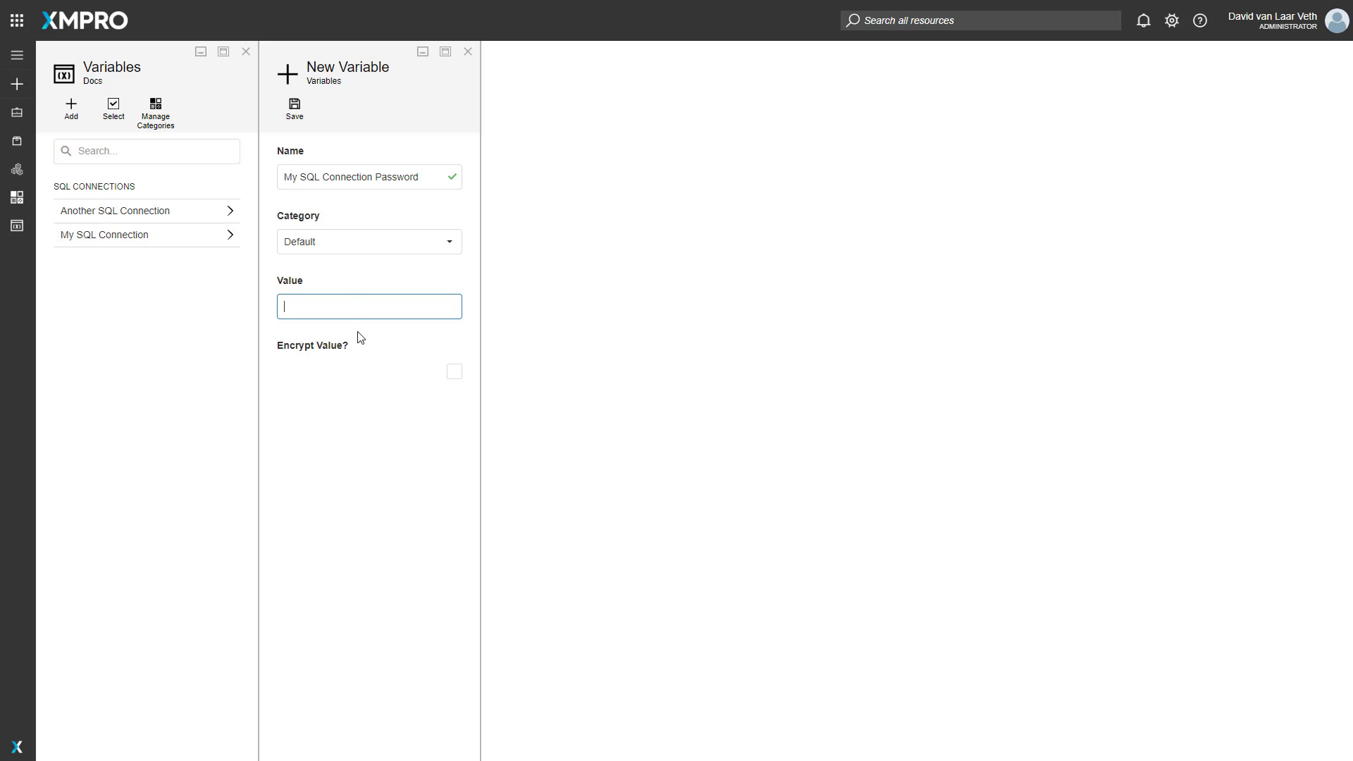
- Enable encryption for the new variable's value and enter the connection password as its value
{"action": "left_click", "coordinate": [334, 289]}
{"action": "left_click", "coordinate": [454, 372]}
{"action": "left_click", "coordinate": [316, 305]}
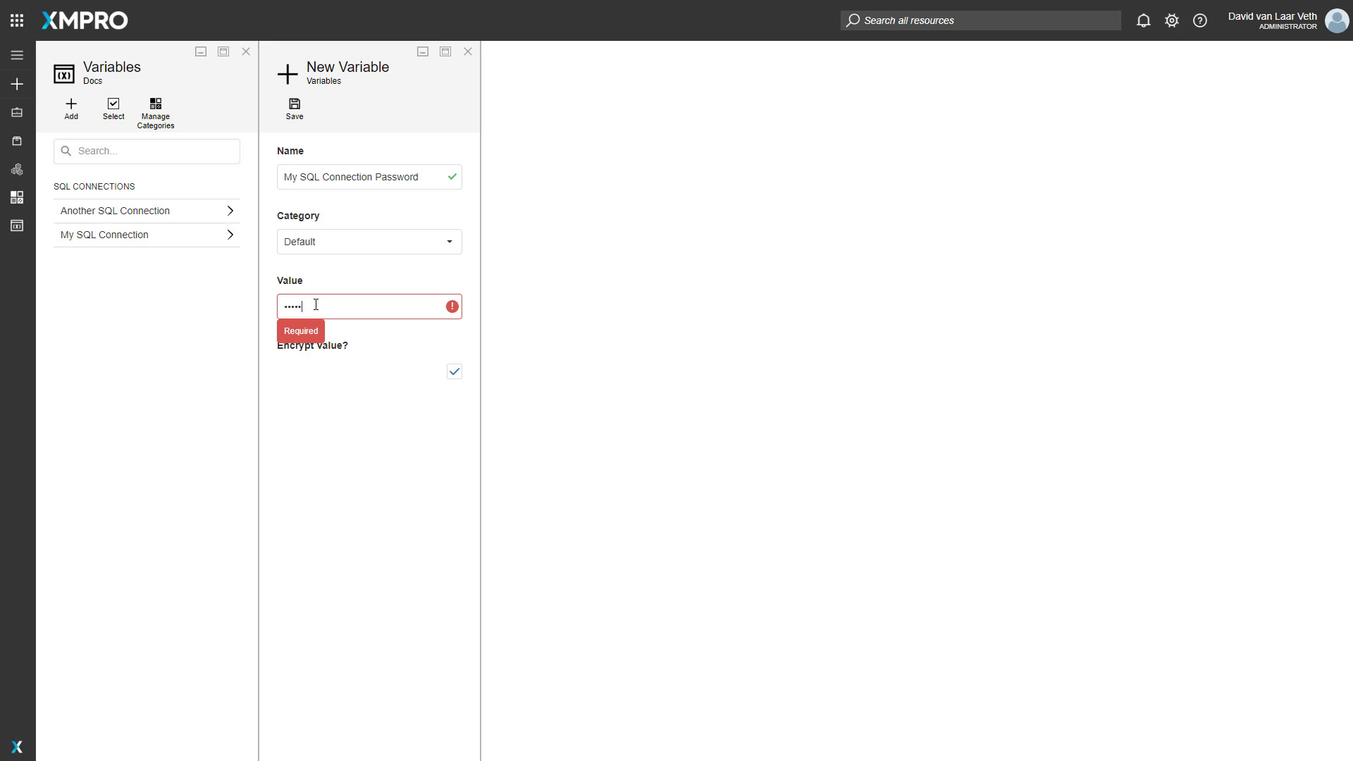
{"action": "left_click", "coordinate": [333, 275]}
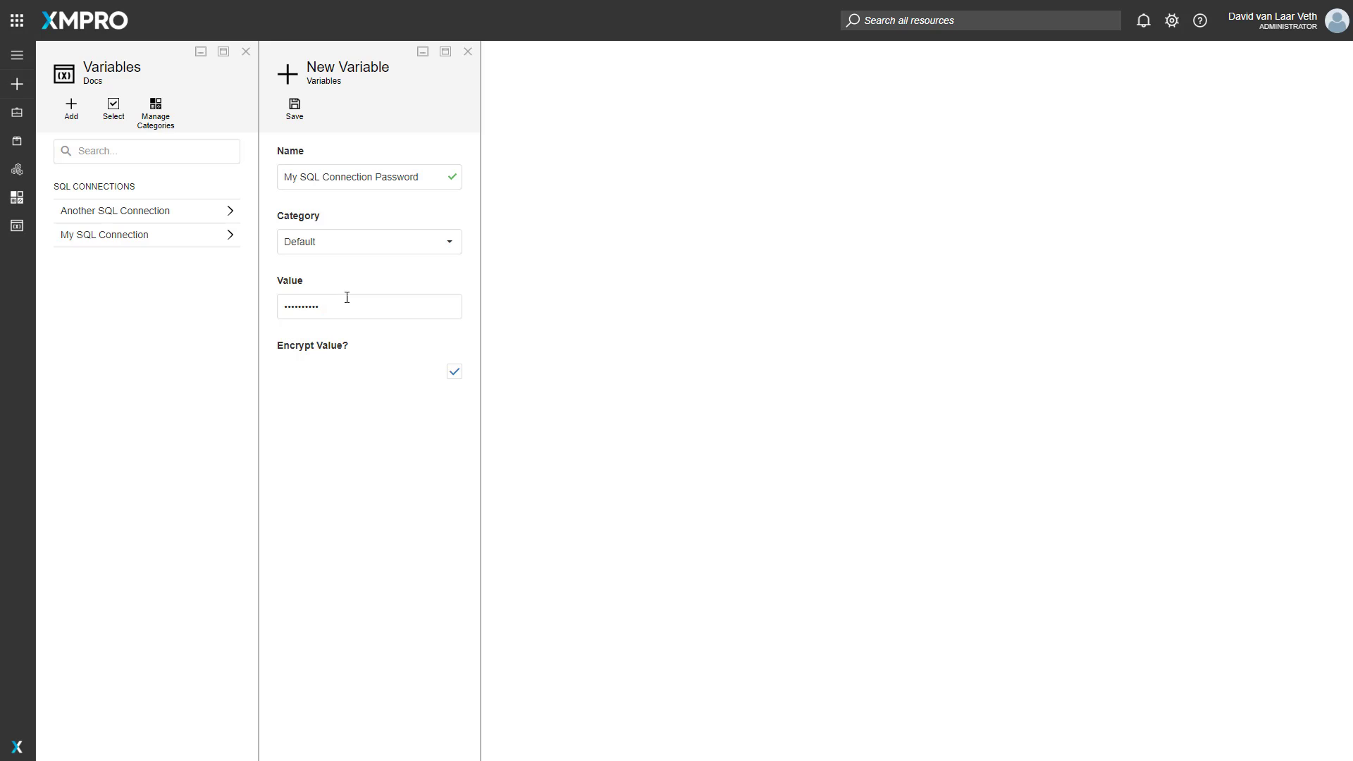
- Assign the new password variable to the SQL Passwords category and save it
{"action": "left_click_drag", "start_coordinate": [381, 306], "coordinate": [85, 311]}
{"action": "left_click", "coordinate": [84, 311]}
{"action": "double_click", "coordinate": [333, 307]}
- Return to the Server Variables data stream and open the configuration of the Azure SQL_0 listener
{"action": "left_click", "coordinate": [27, 66]}
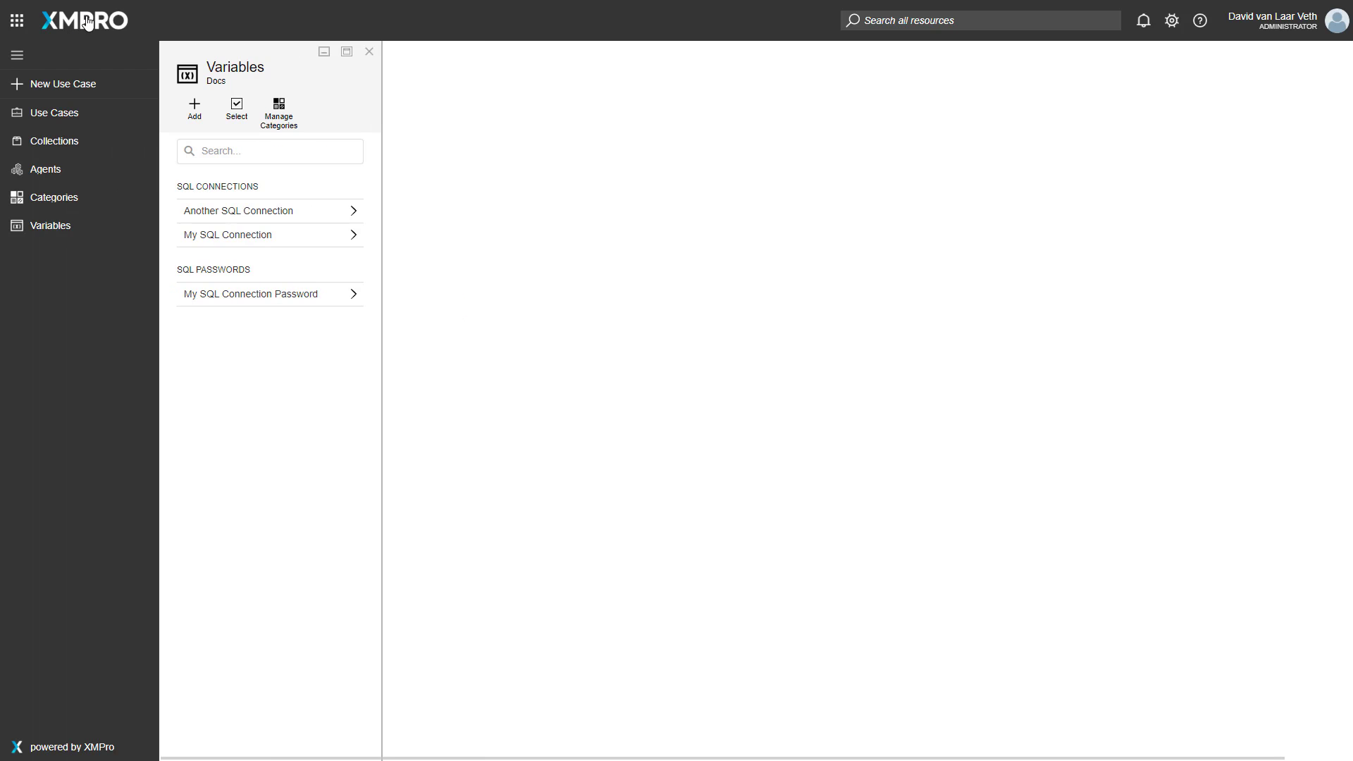
{"action": "left_click", "coordinate": [49, 197]}
{"action": "left_click", "coordinate": [168, 187]}
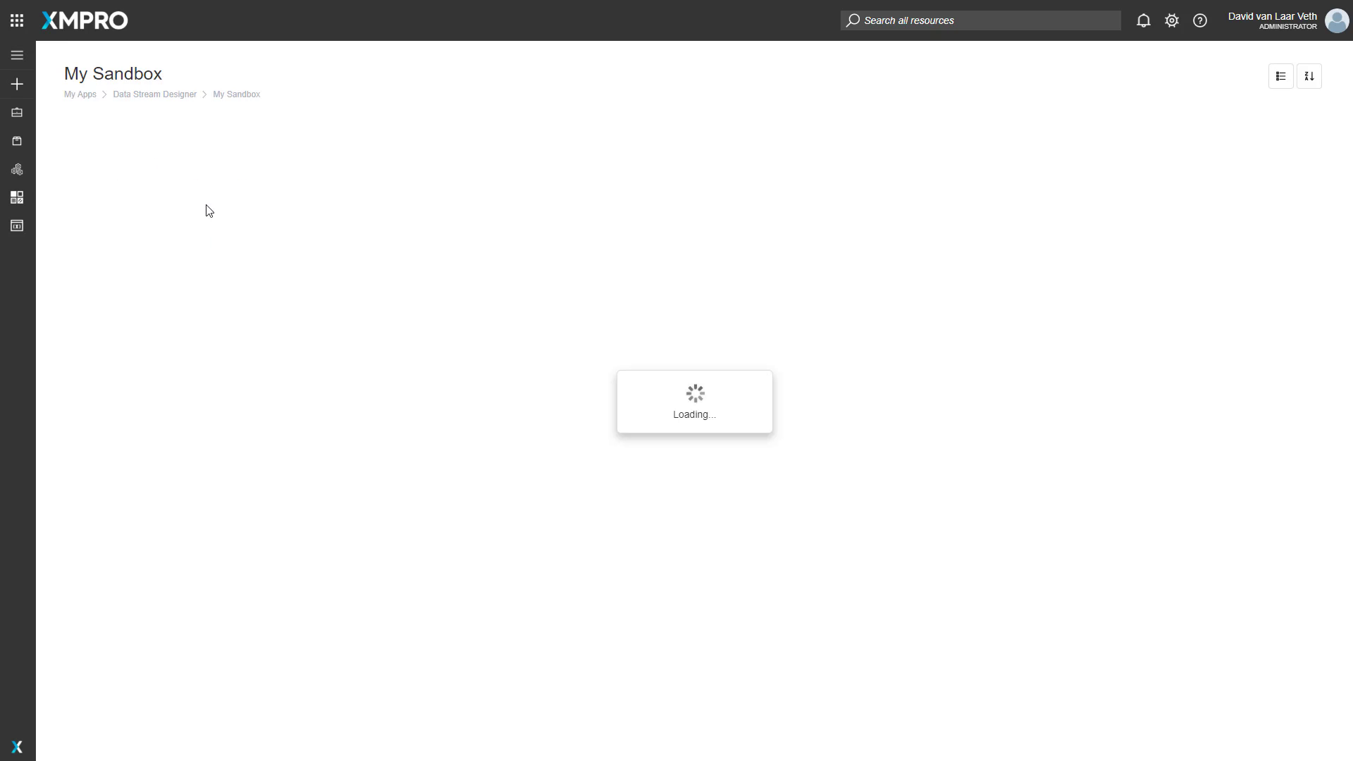
{"action": "left_click", "coordinate": [192, 232]}
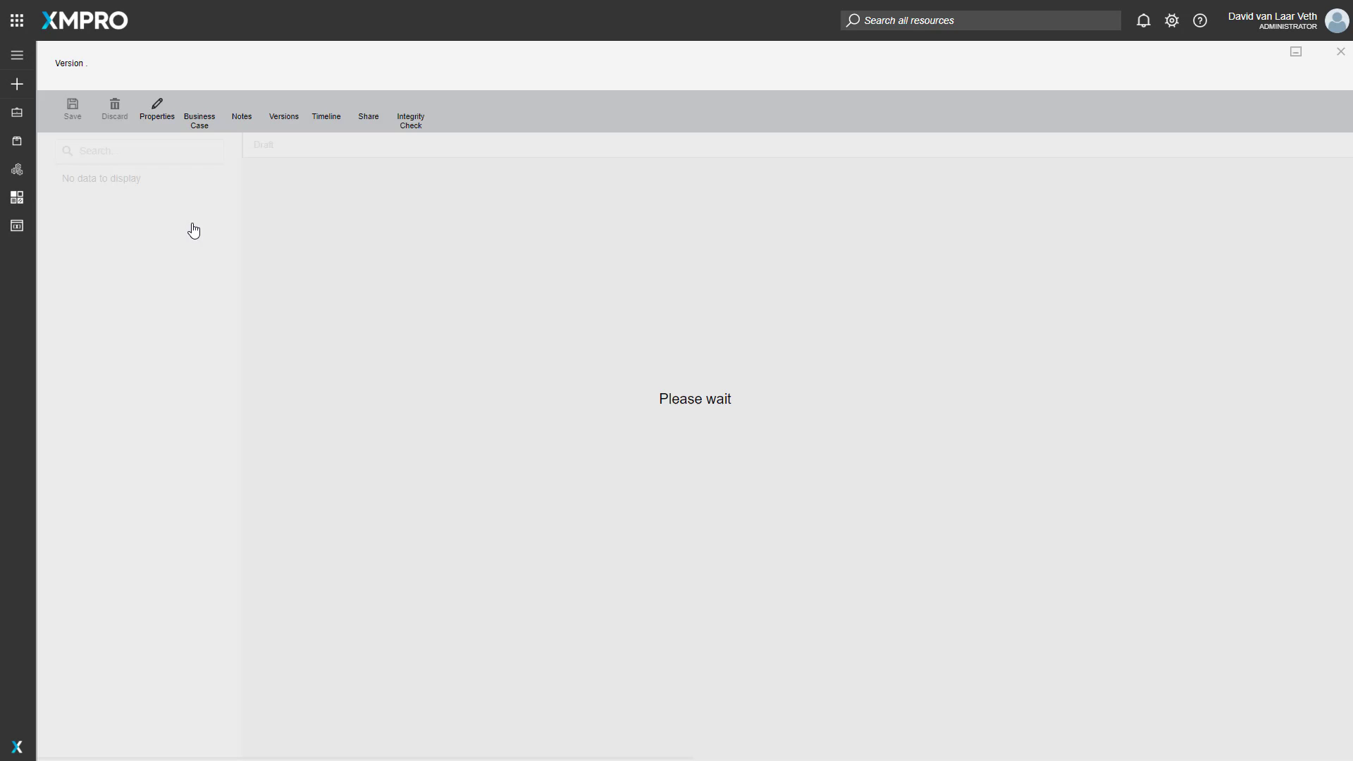
{"action": "double_click", "coordinate": [305, 185]}
- Set the listener's server instance to My SQL Connection and its password to the My SQL Connection Password variable
{"action": "left_click", "coordinate": [1169, 365]}
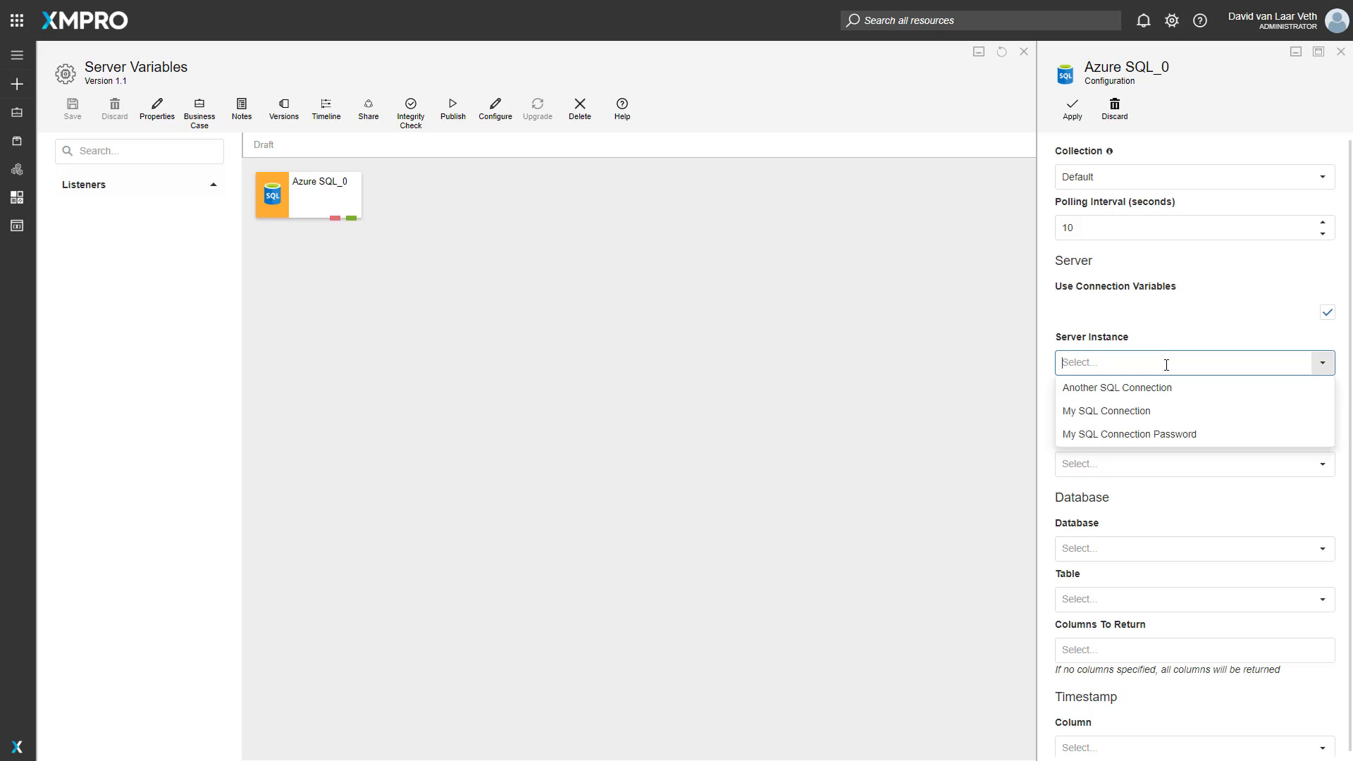
{"action": "left_click", "coordinate": [1135, 416]}
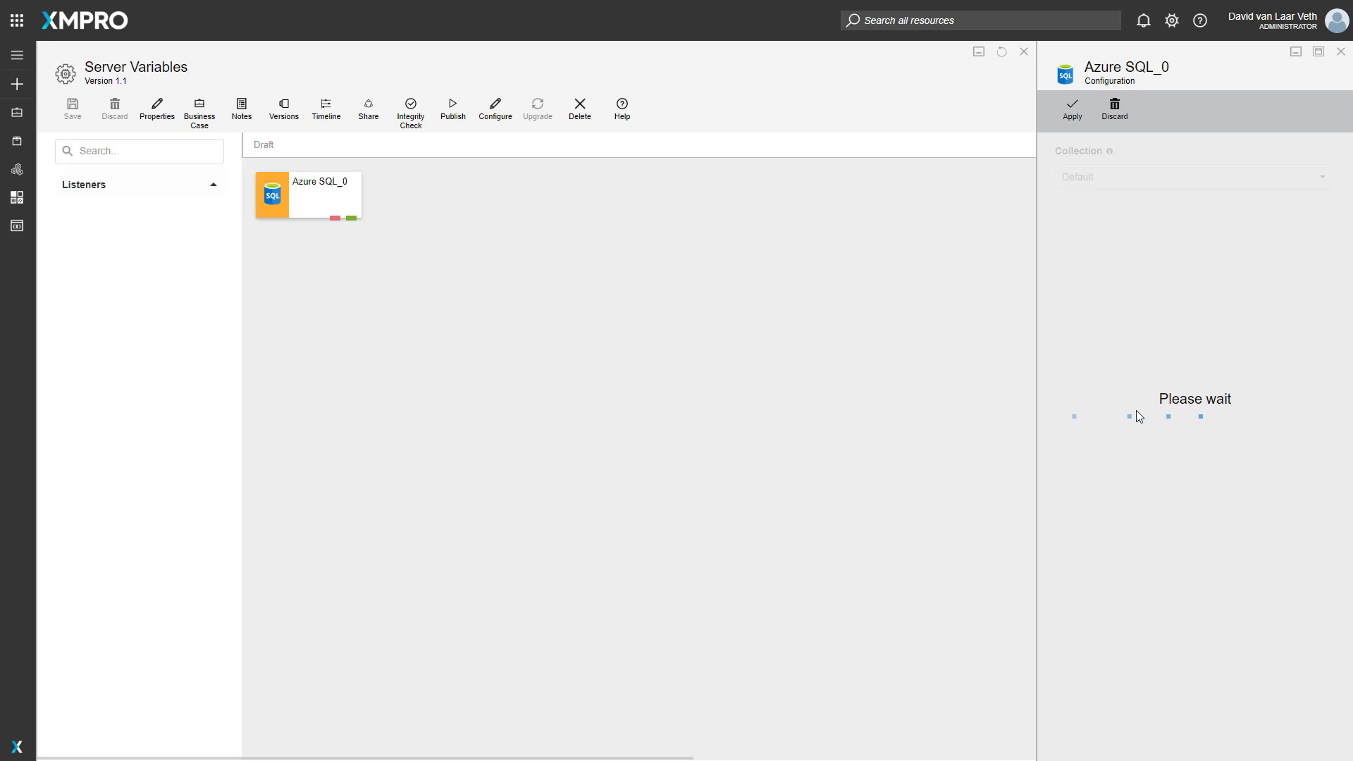
{"action": "left_click", "coordinate": [1178, 463]}
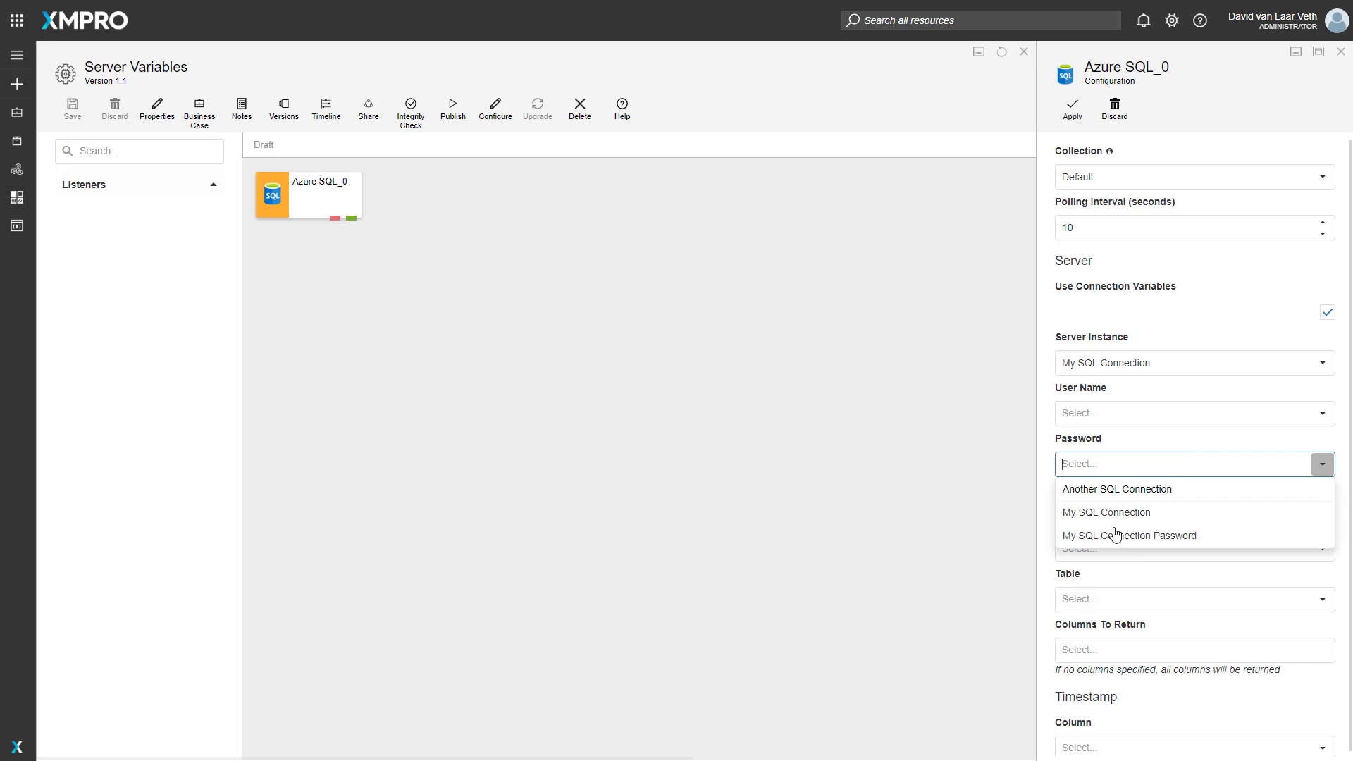
{"action": "left_click", "coordinate": [1124, 539]}
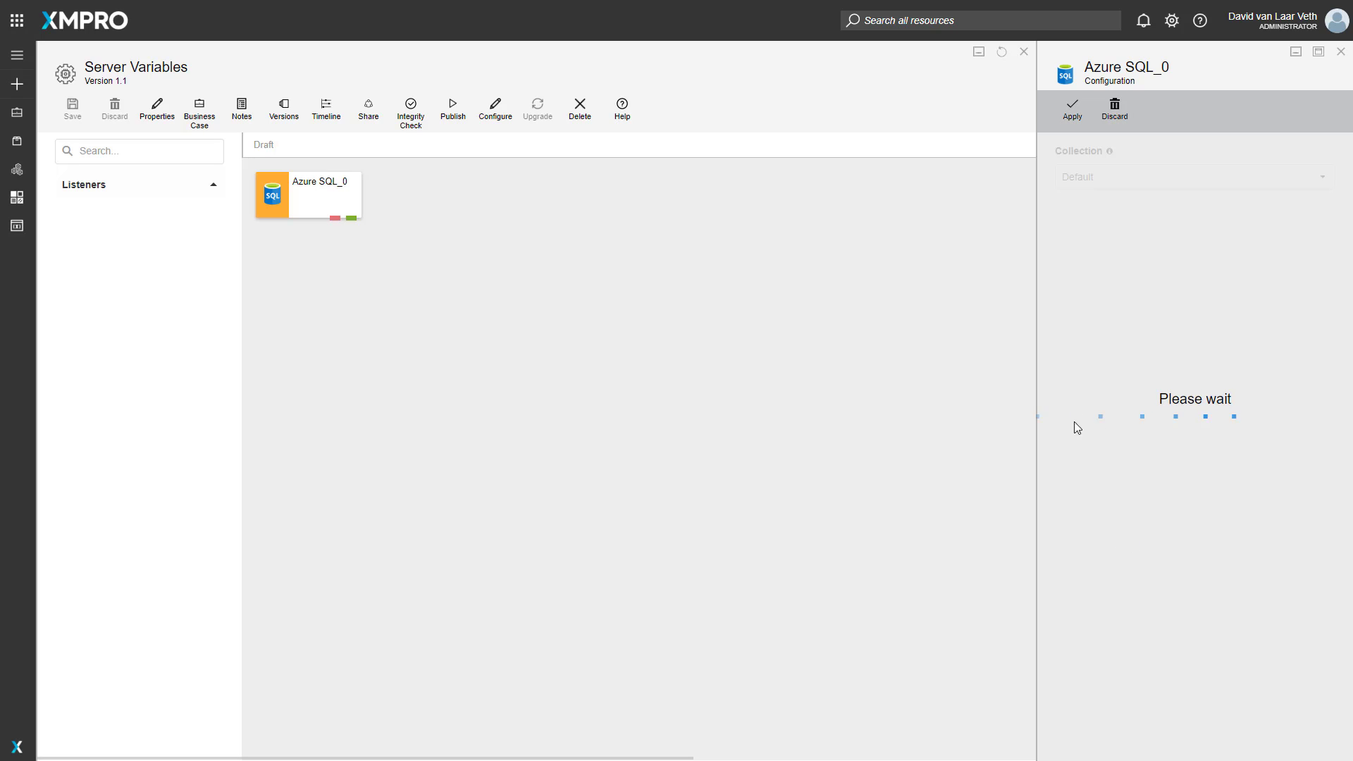
{"action": "left_click", "coordinate": [19, 60]}
{"action": "left_click", "coordinate": [20, 60]}
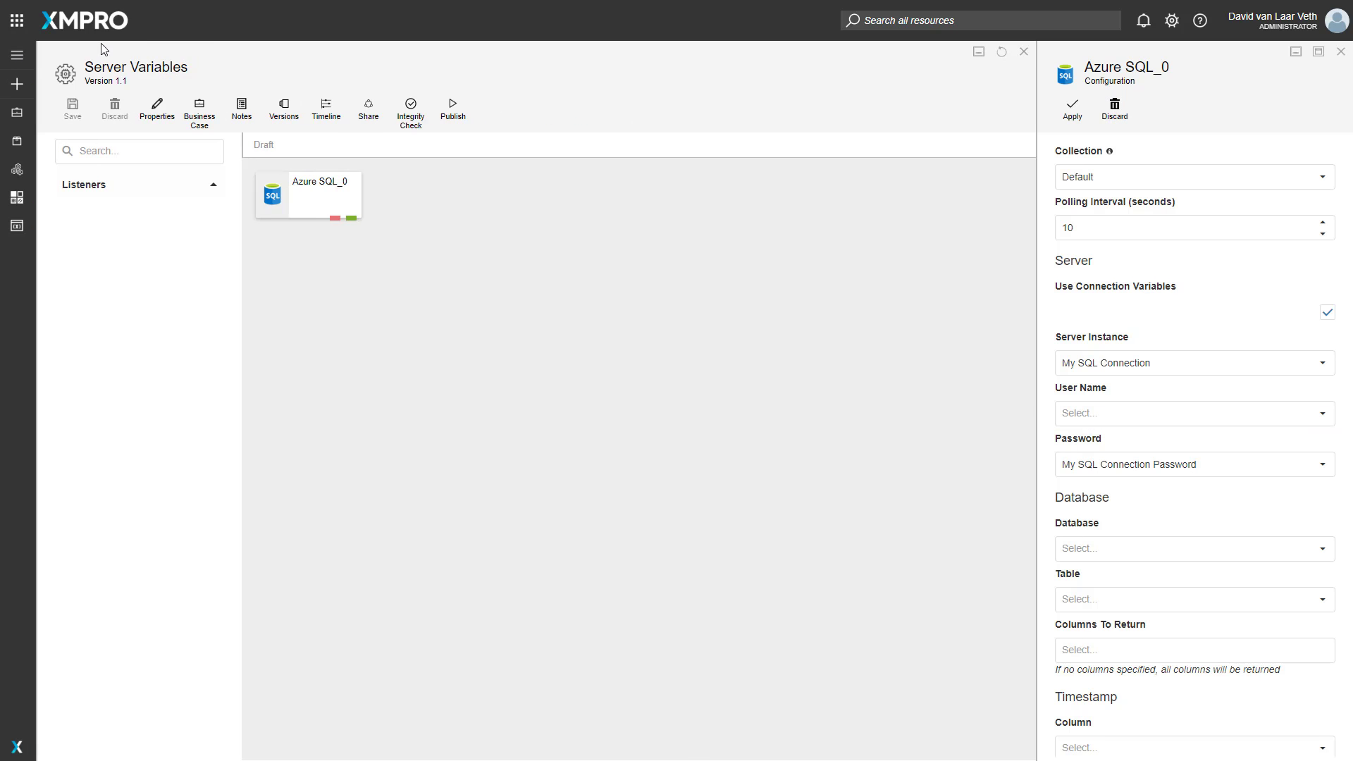
{"action": "left_click", "coordinate": [15, 62]}
{"action": "left_click", "coordinate": [16, 55]}
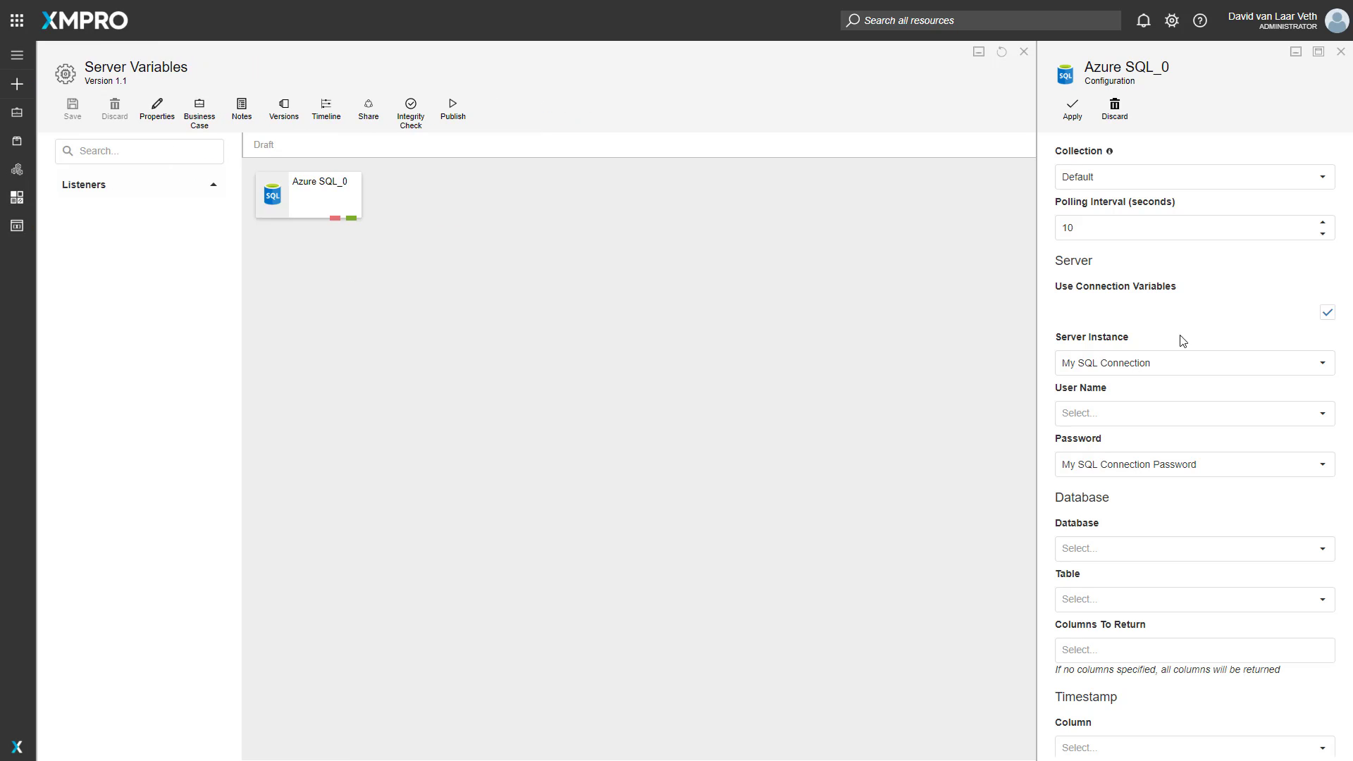